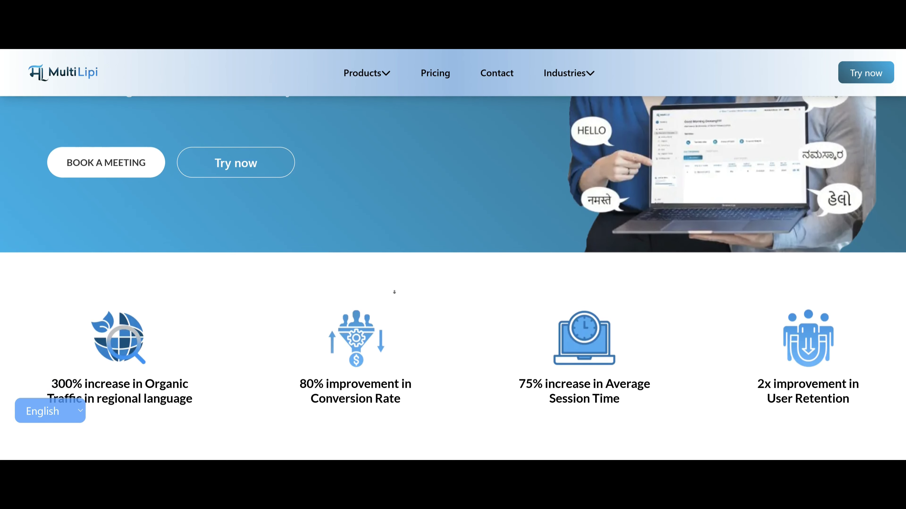
scroll(460, 417, down, 4)
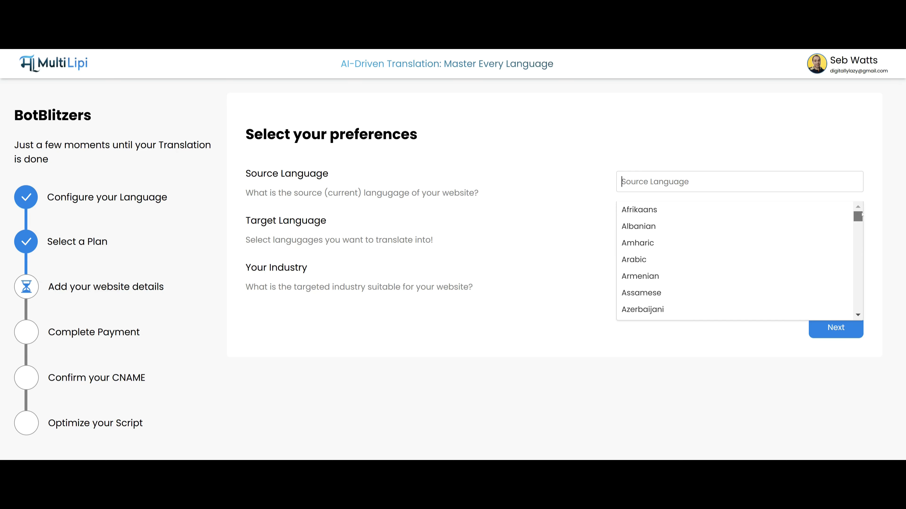
drag(862, 215, 870, 259)
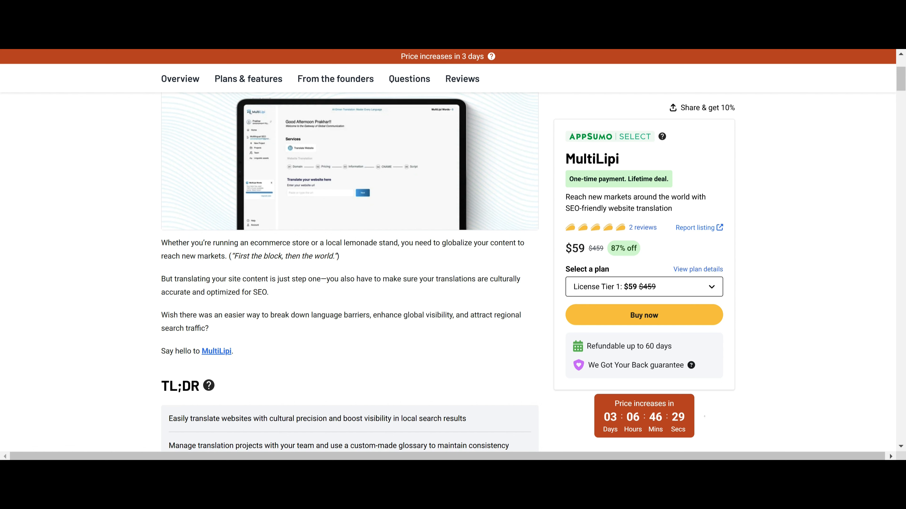
Step: Compare the MultiLipi license tiers 1 to 5 in the AppSumo plans and features table
scroll(705, 417, down, 3)
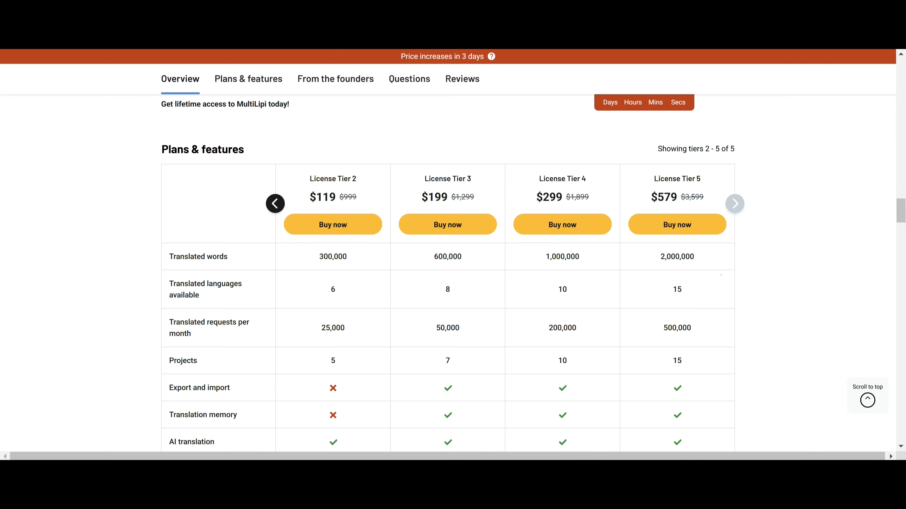
click(275, 203)
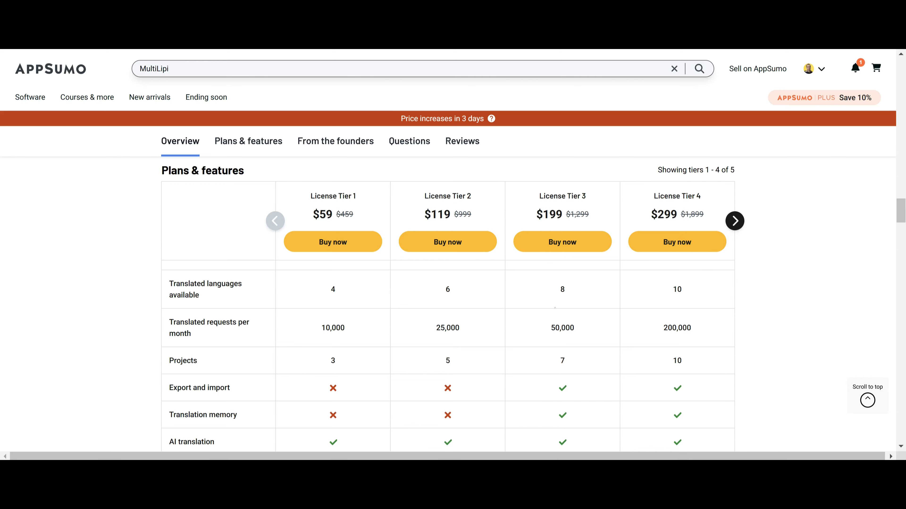
click(734, 221)
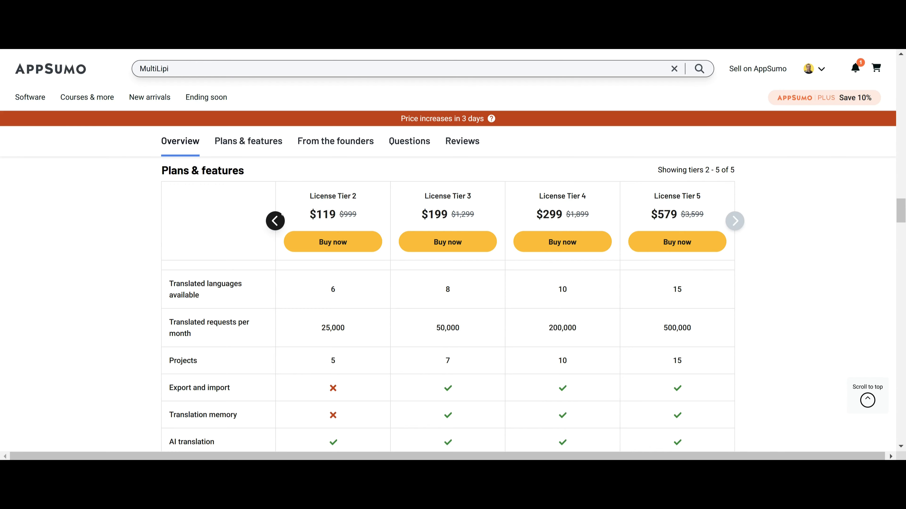
click(284, 221)
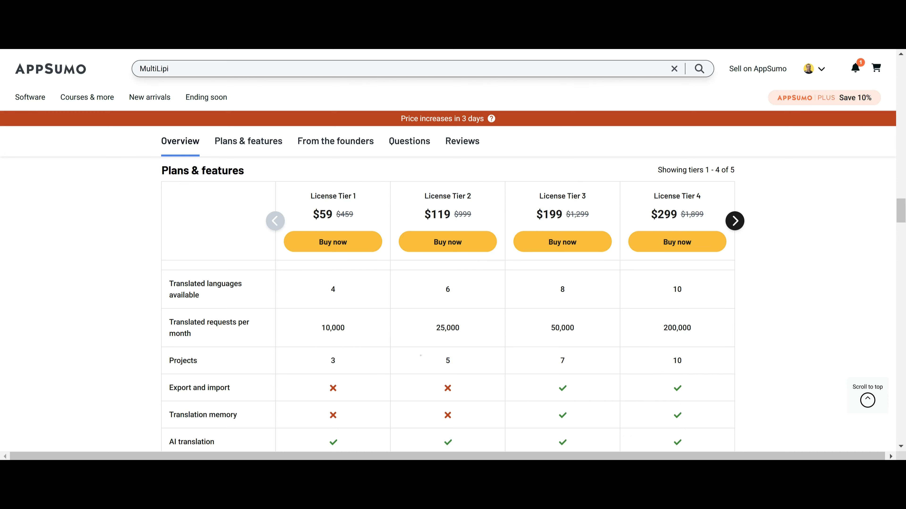
click(735, 220)
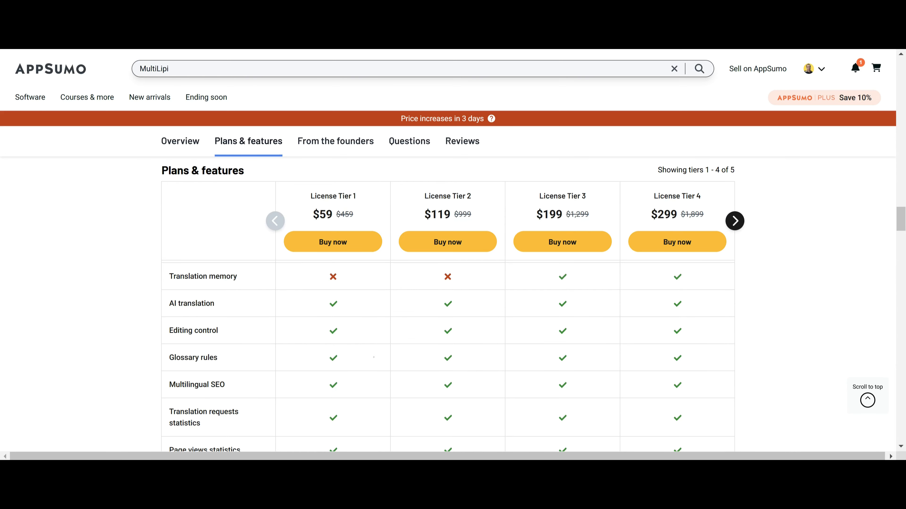
scroll(372, 359, up, 3)
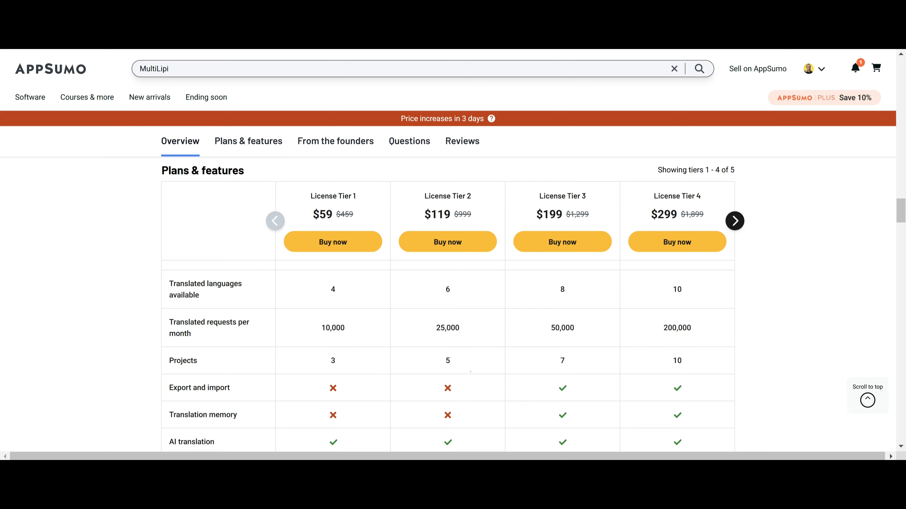
scroll(438, 304, down, 5)
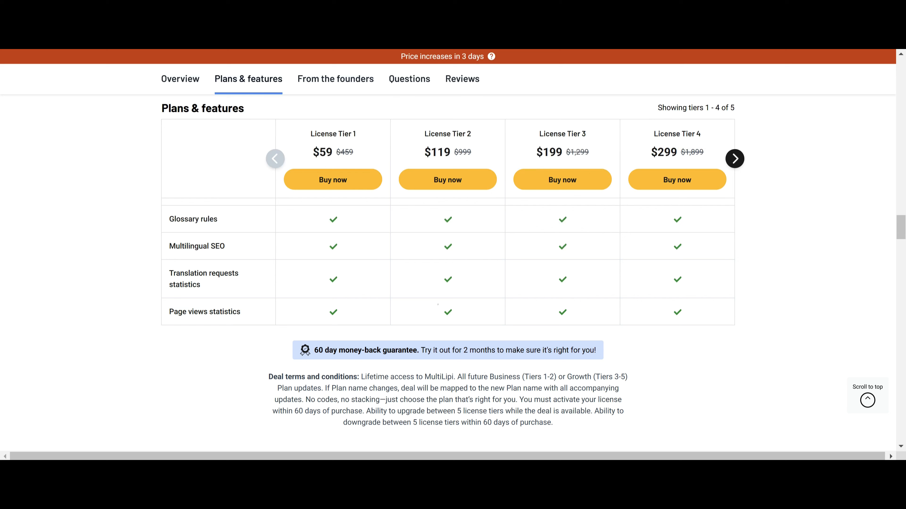
scroll(538, 318, up, 2)
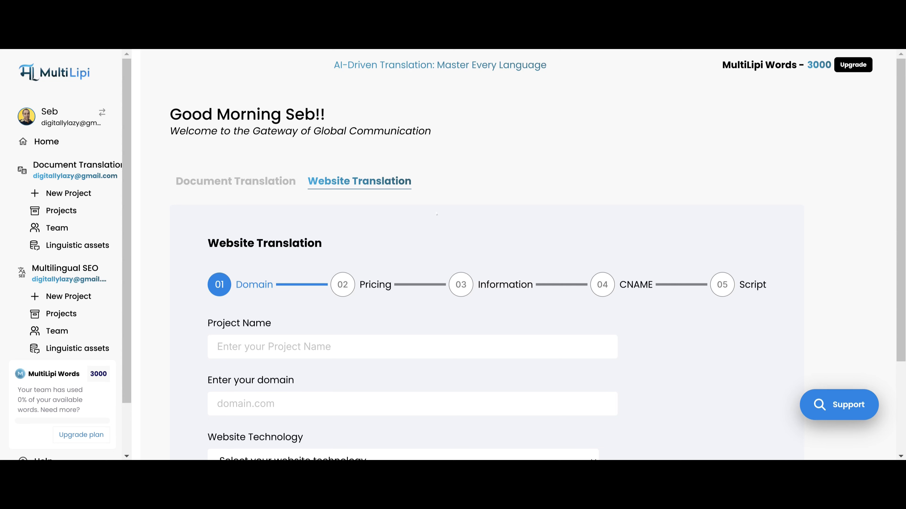
Step: Submit the website translation domain details with project name BotBlitzers, domain botblitzers.com and website technology Others
scroll(580, 255, down, 3)
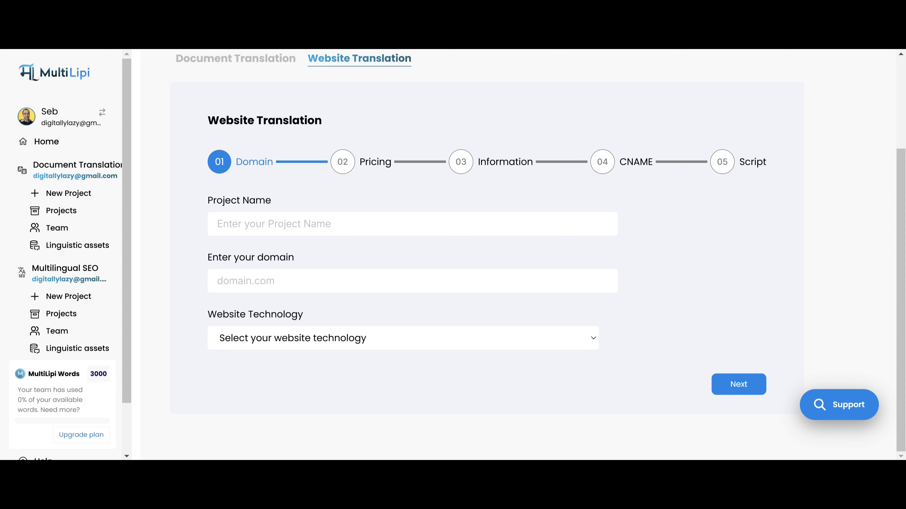
click(338, 225)
click(335, 254)
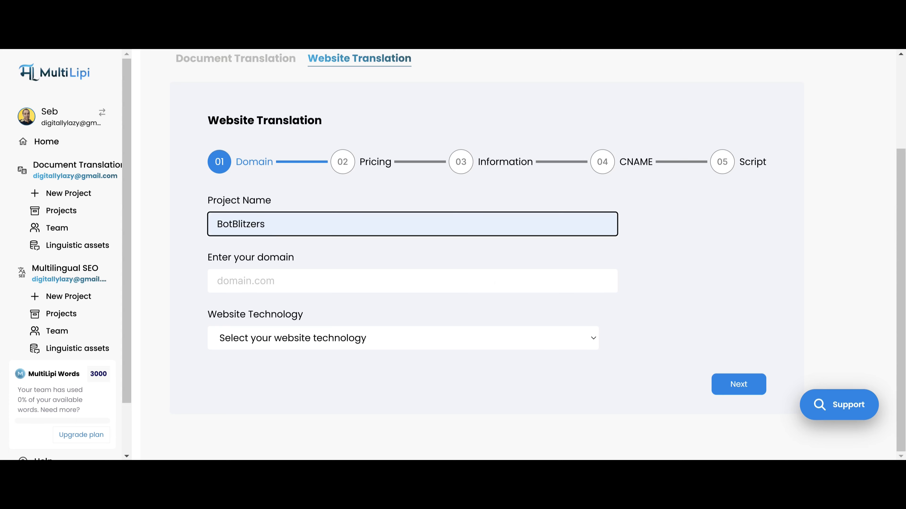
click(360, 281)
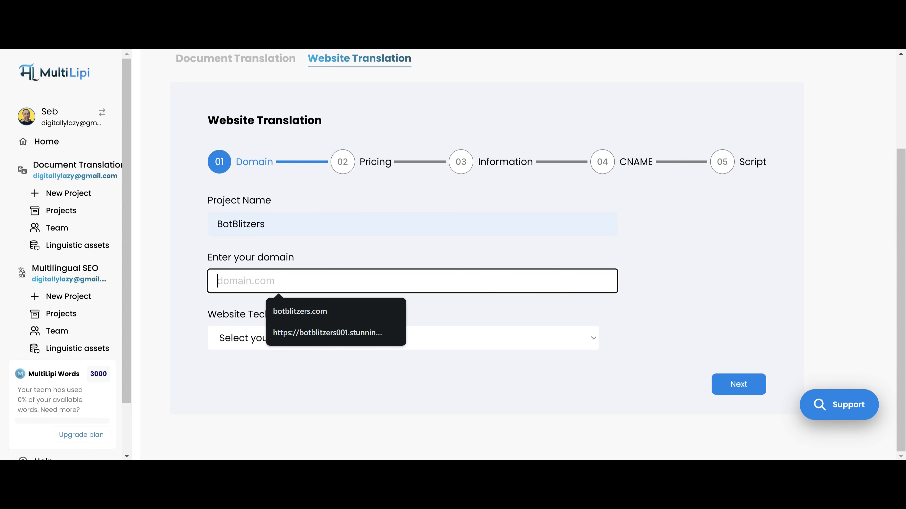
click(320, 313)
click(335, 338)
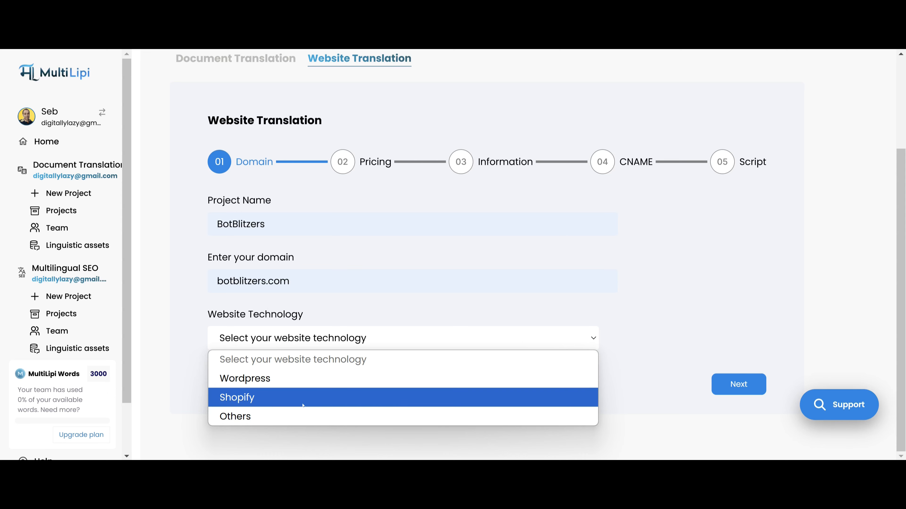
click(293, 420)
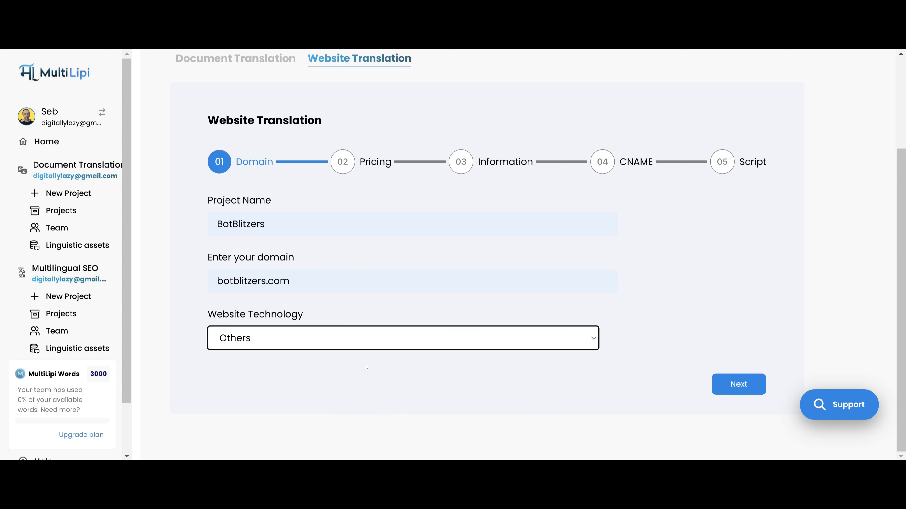
click(367, 367)
click(737, 391)
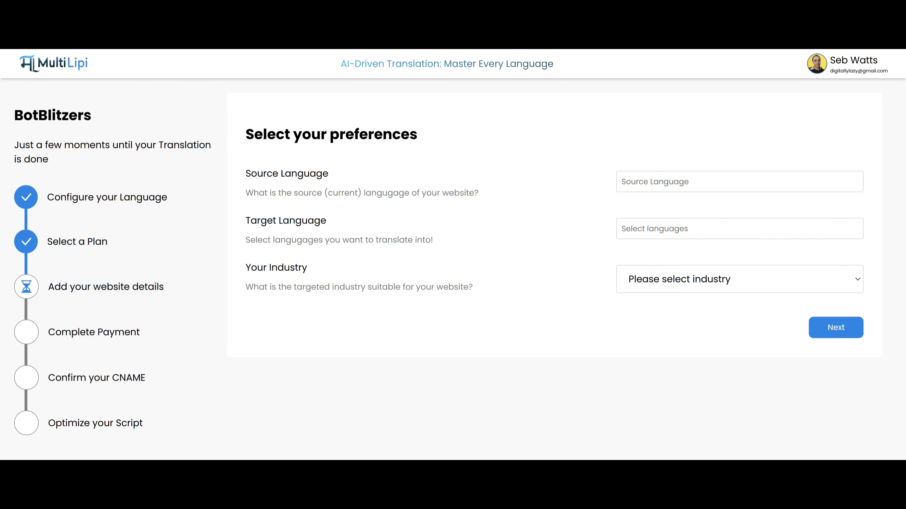
Step: Set the source language to English and the target languages to German and Spanish
click(714, 179)
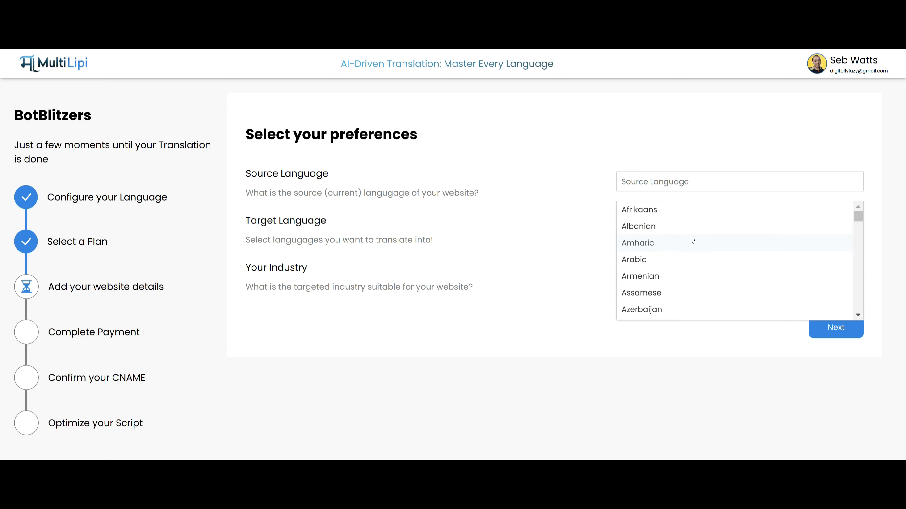
scroll(678, 255, down, 10)
click(673, 252)
click(329, 260)
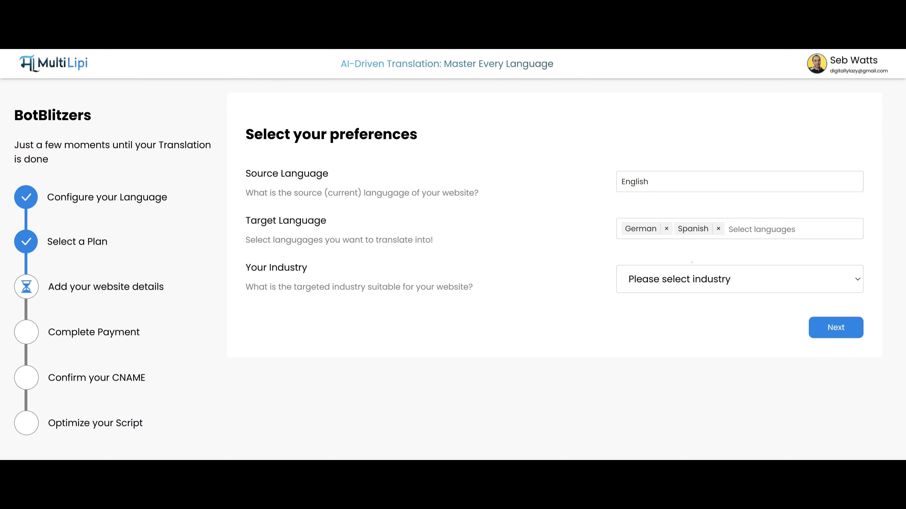
click(718, 228)
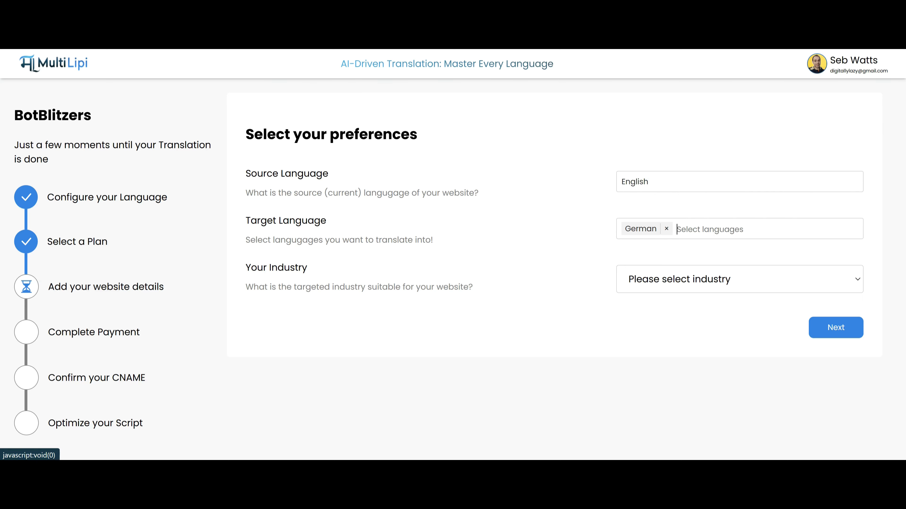
scroll(737, 317, down, 20)
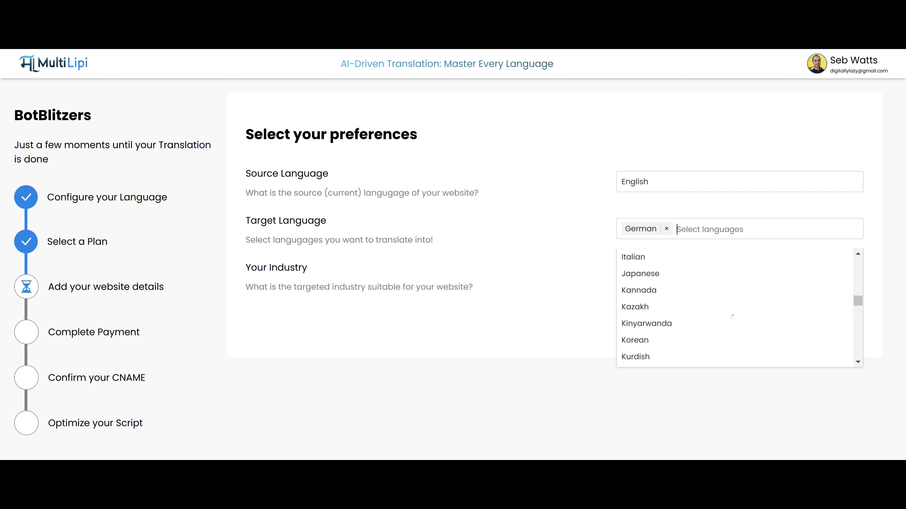
scroll(737, 317, down, 15)
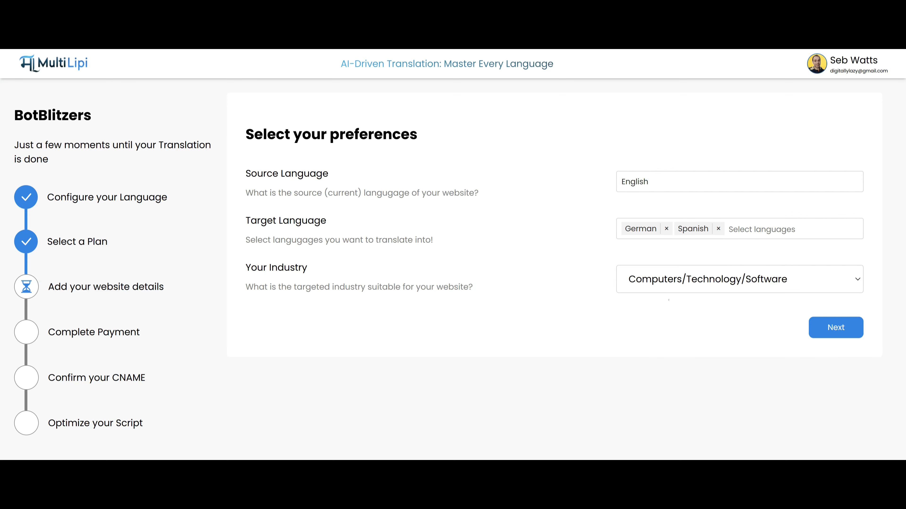
Step: Set the industry to Computers/Technology/Software and submit the website preferences
click(681, 285)
click(659, 313)
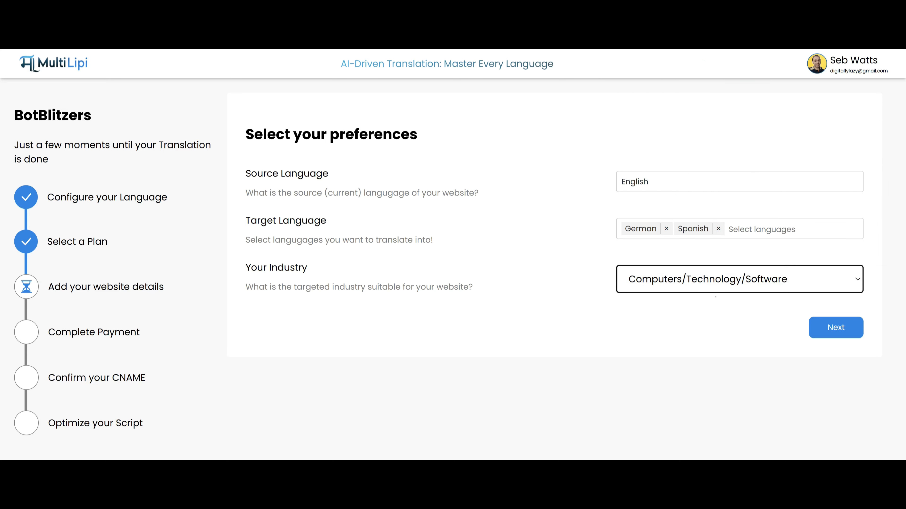
click(843, 327)
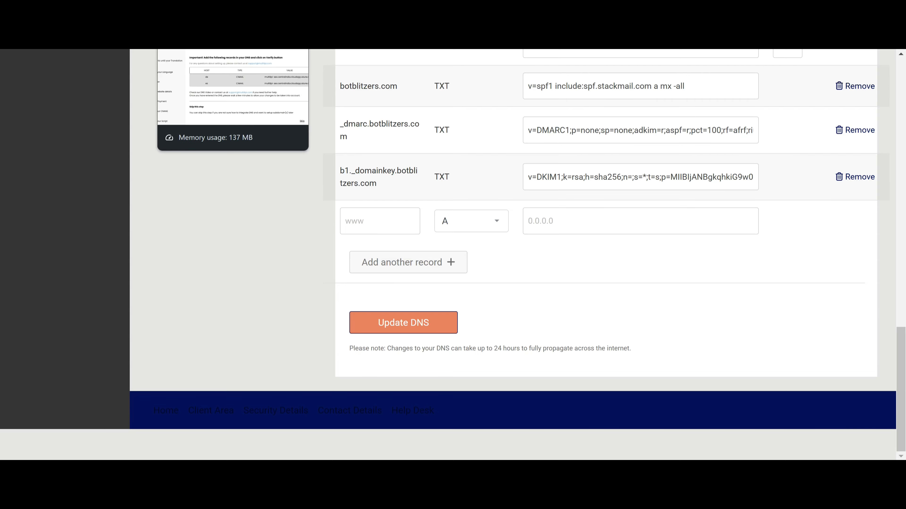
Step: Copy the host de from MultiLipi into the new botblitzers.com DNS record and set its type to CNAME
click(207, 4)
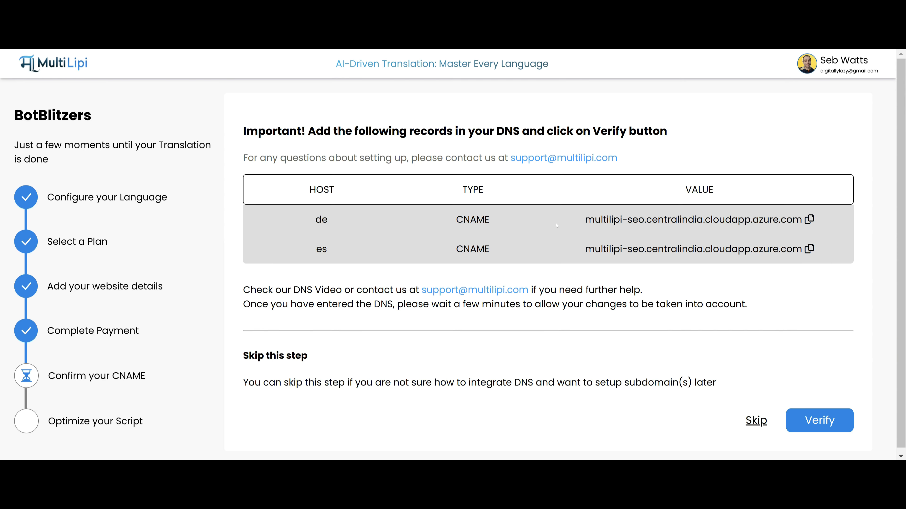
double_click(321, 220)
key(ctrl+c)
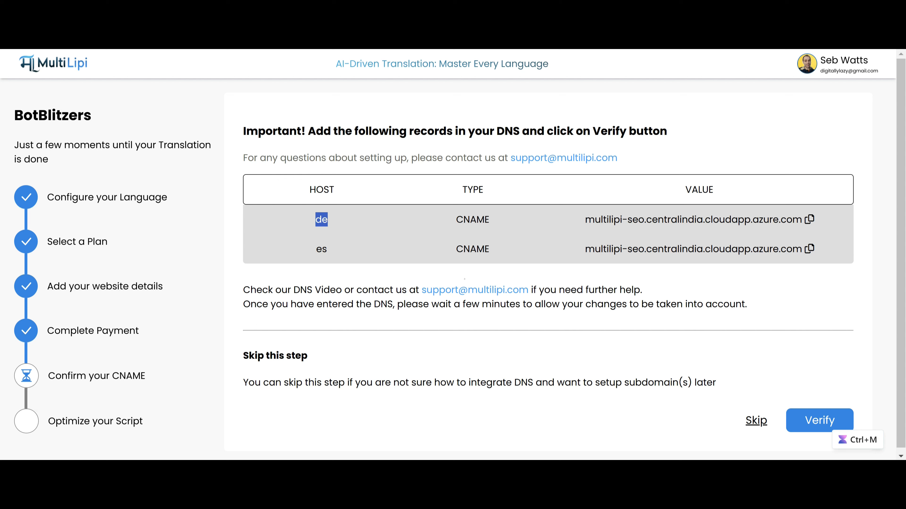
click(424, 5)
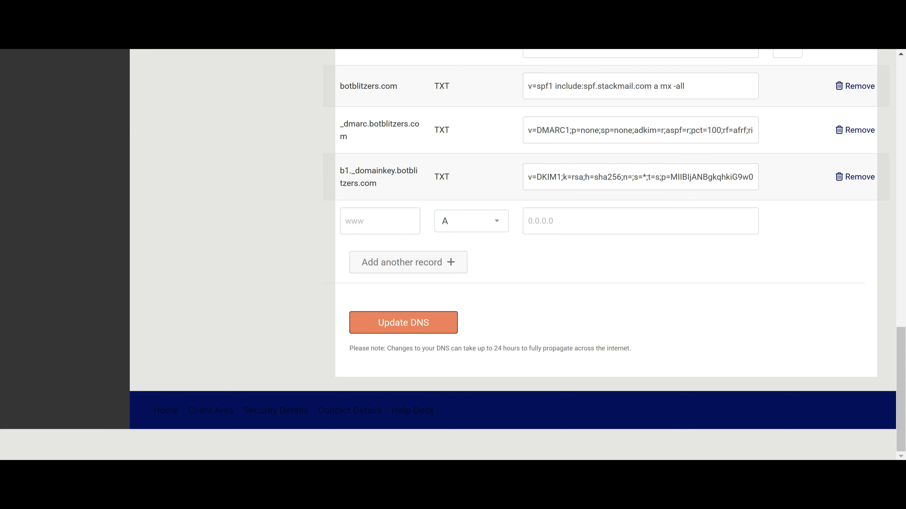
click(400, 231)
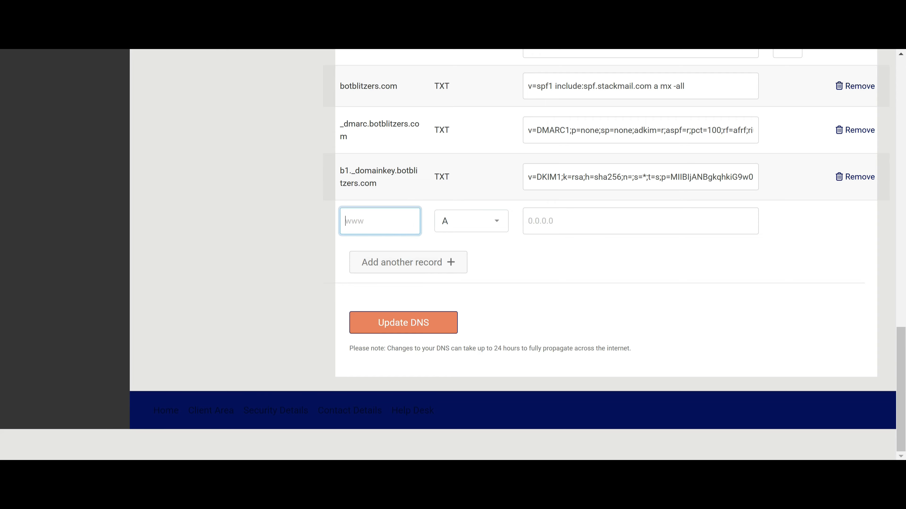
key(ctrl+v)
click(471, 222)
click(470, 317)
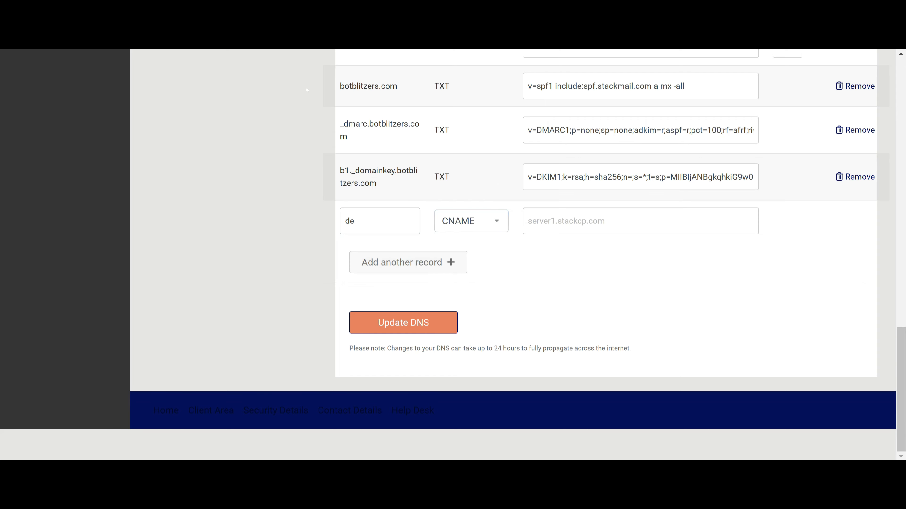
Step: Copy the de record's value multilipi-seo.centralindia.cloudapp.azure.com from MultiLipi into the DNS record's value field
click(342, 5)
click(810, 220)
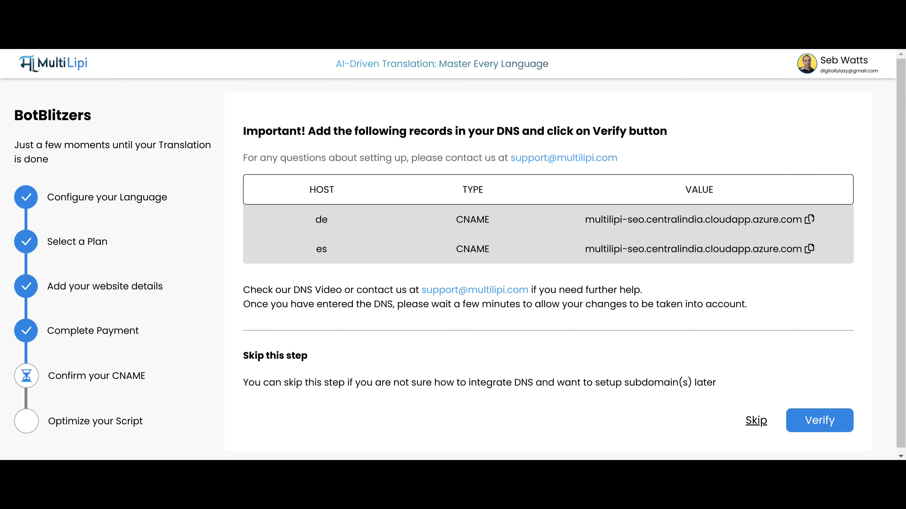
click(544, 98)
click(453, 5)
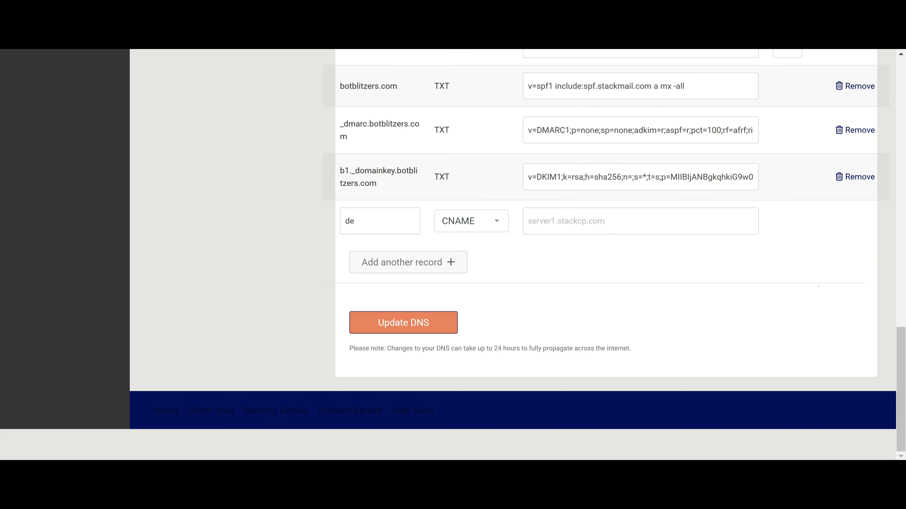
click(627, 221)
key(ctrl+v)
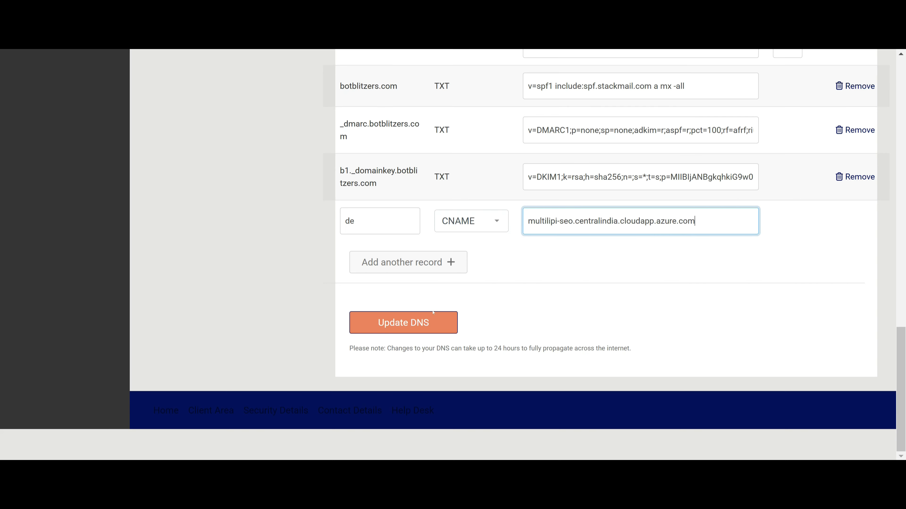
Step: Add another DNS record with the host es copied from MultiLipi and the type CNAME
click(406, 262)
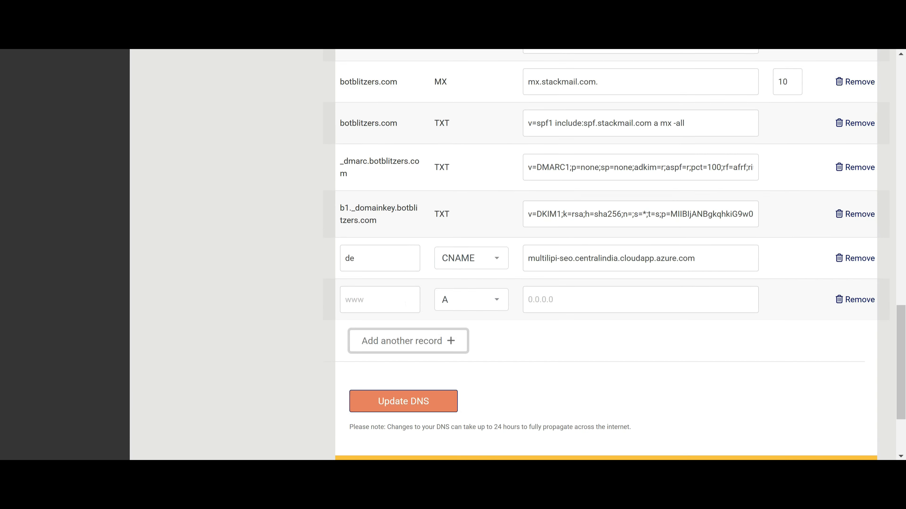
key(ctrl+Tab)
double_click(322, 249)
key(ctrl+c)
key(ctrl+Tab)
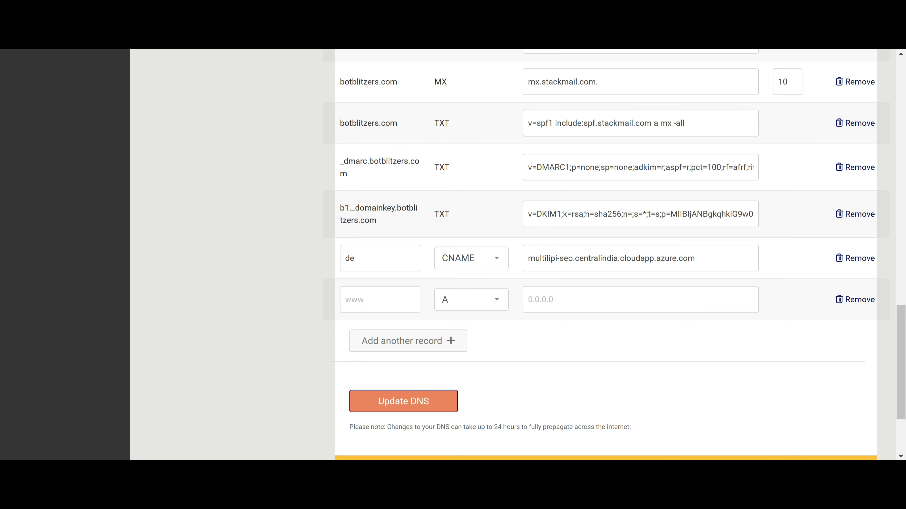
click(379, 300)
key(ctrl+v)
click(487, 306)
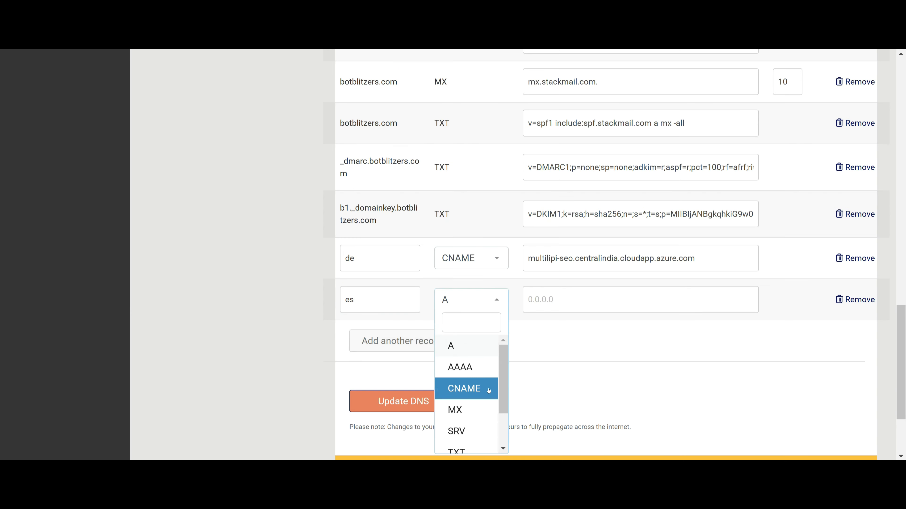
click(463, 389)
Step: Copy the es record's value multilipi-seo.centralindia.cloudapp.azure.com from MultiLipi into the es DNS record
key(ctrl+Tab)
click(809, 248)
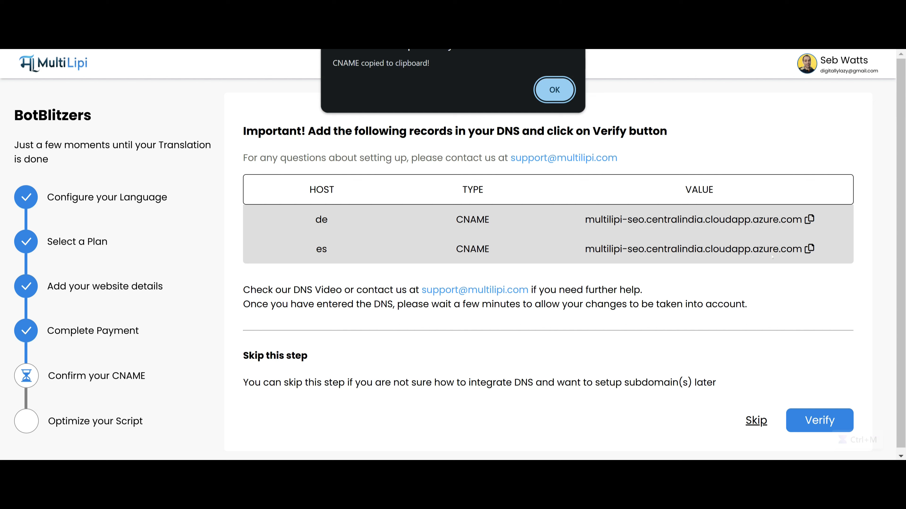
key(Return)
key(ctrl+Tab)
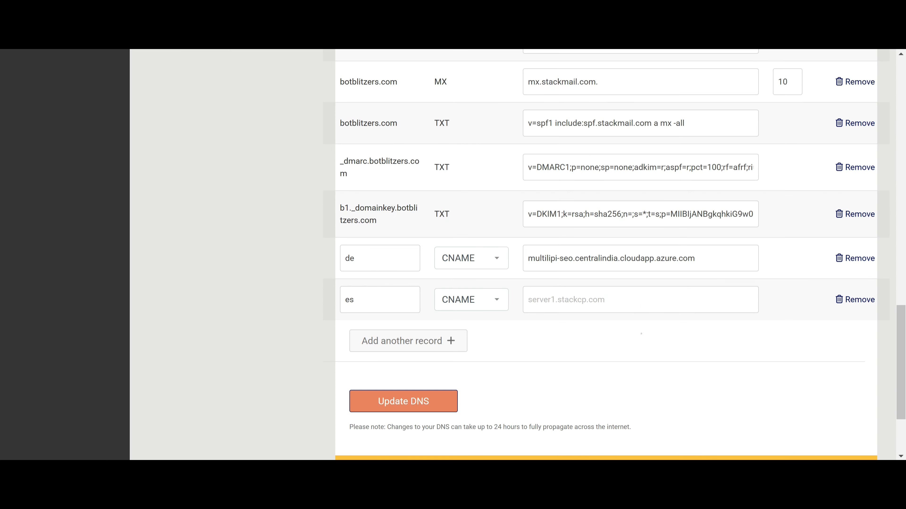
click(624, 300)
key(ctrl+v)
Step: Remove the extra blank record added below es and update the DNS of botblitzers.com
click(448, 340)
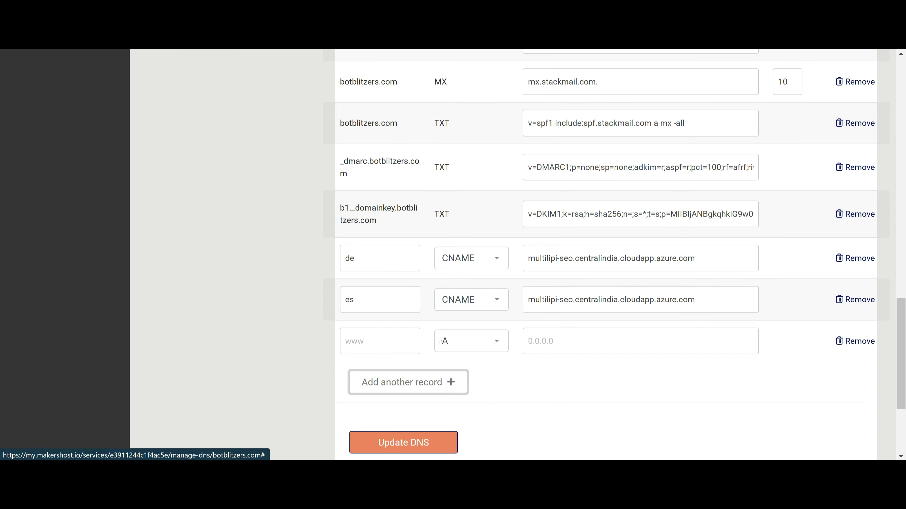
click(857, 341)
click(427, 402)
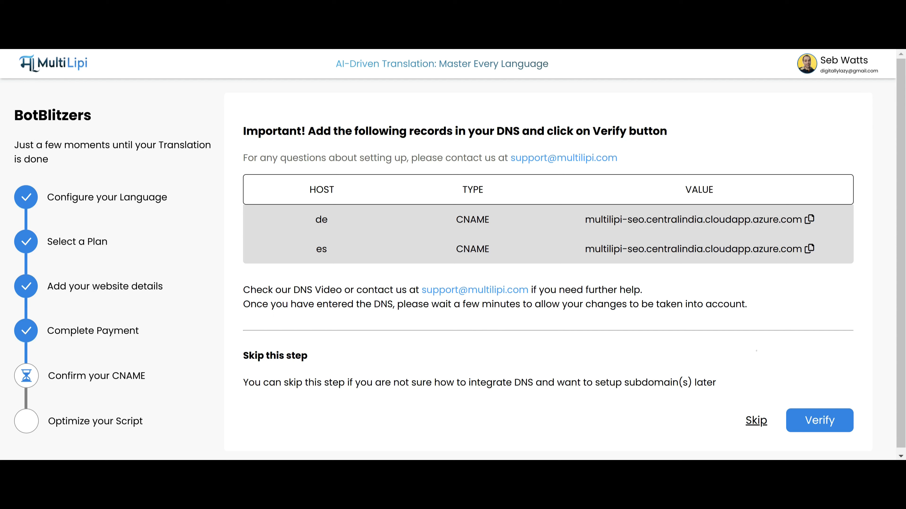
Step: Switch to MultiLipi, verify the CNAME records and copy the API key for the WordPress plugin
click(818, 423)
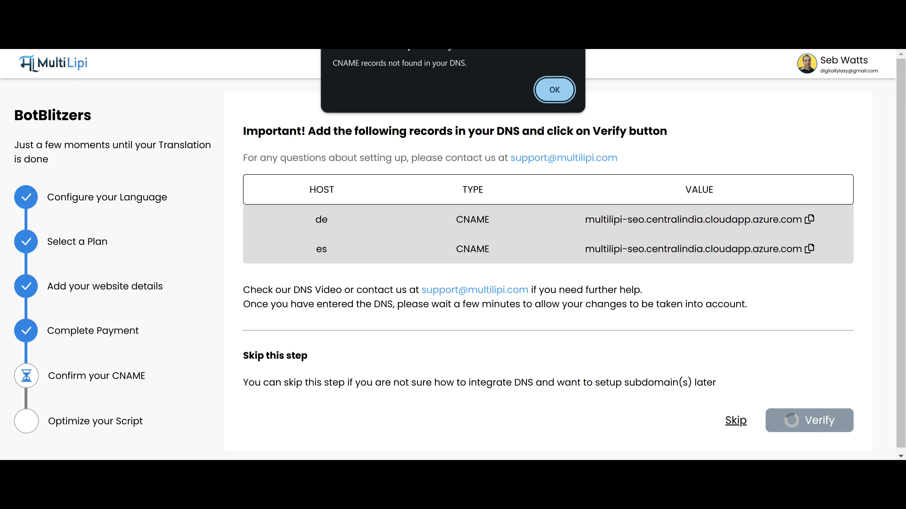
click(541, 87)
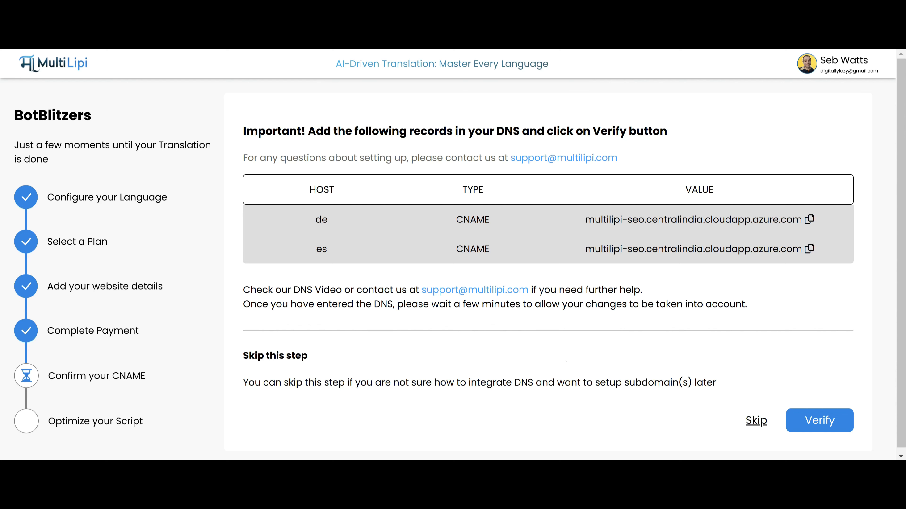
click(826, 422)
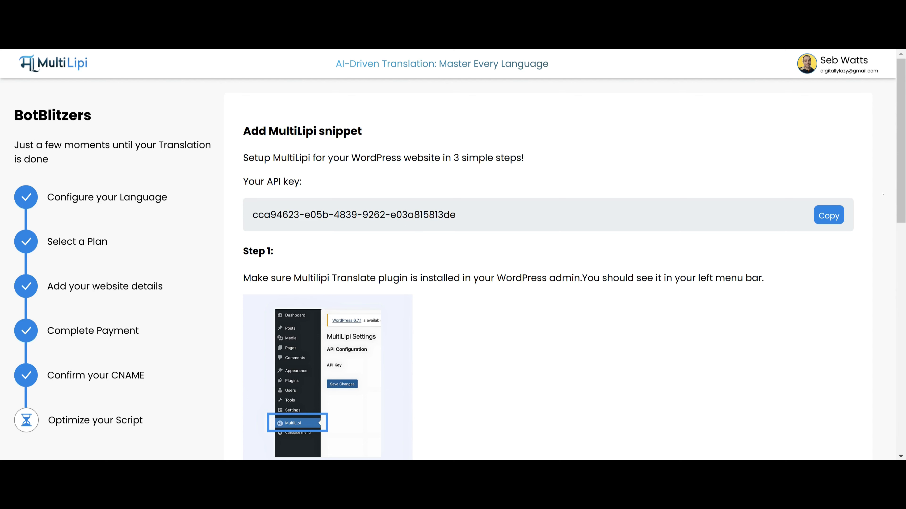
click(832, 217)
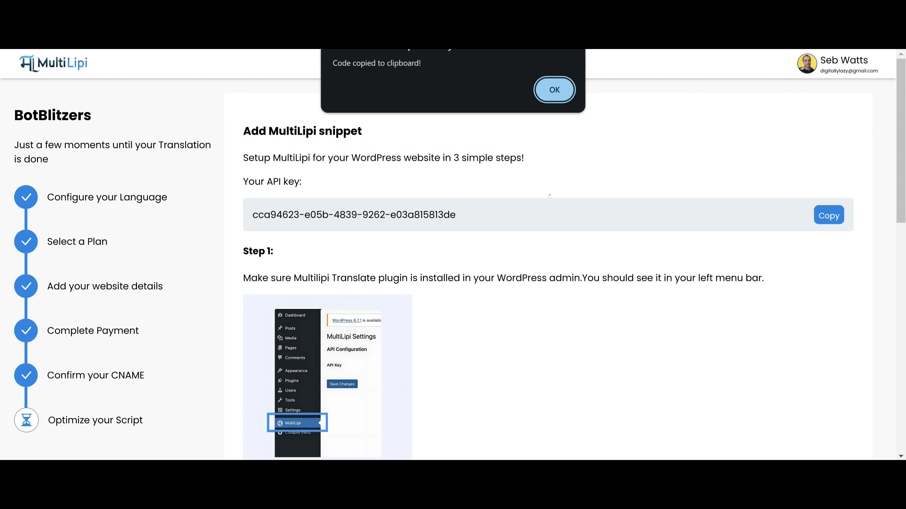
key(Return)
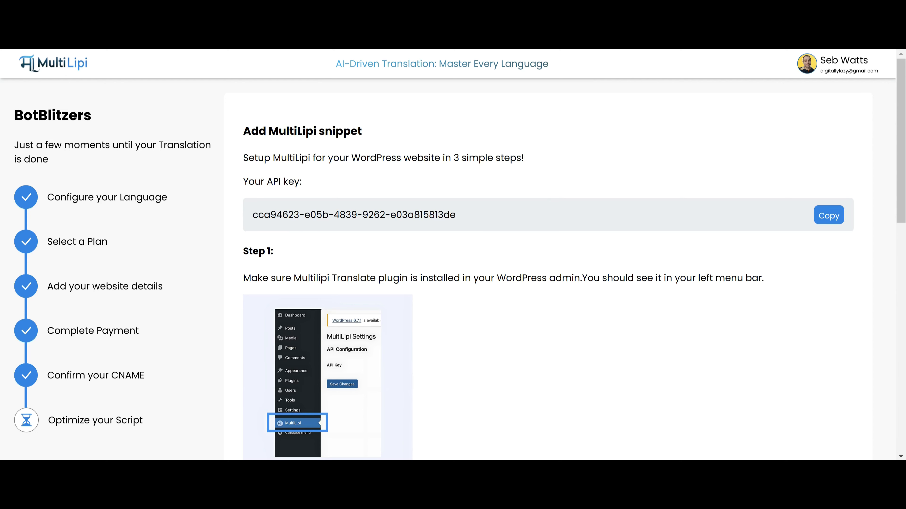
Step: Search the plugin directory in the WordPress admin for MultiLipi: Multilingual SEO
scroll(568, 285, down, 3)
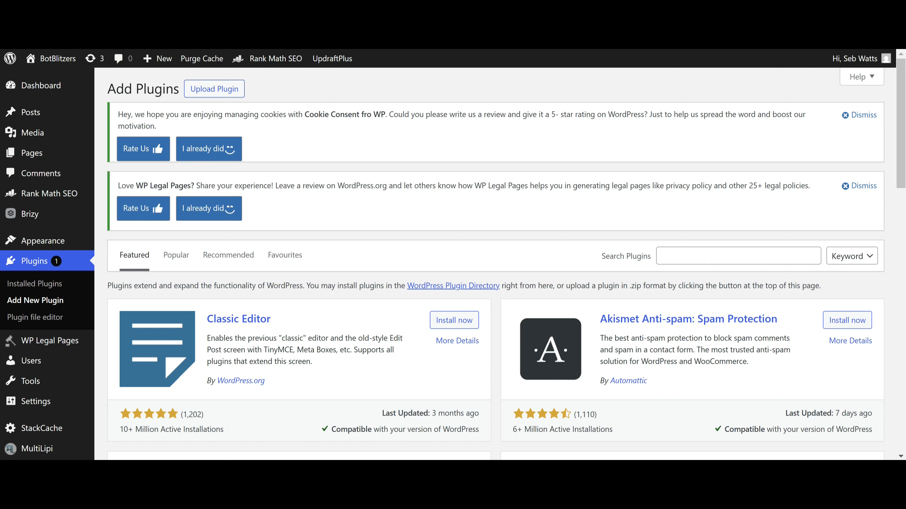
click(738, 256)
key(ctrl+v)
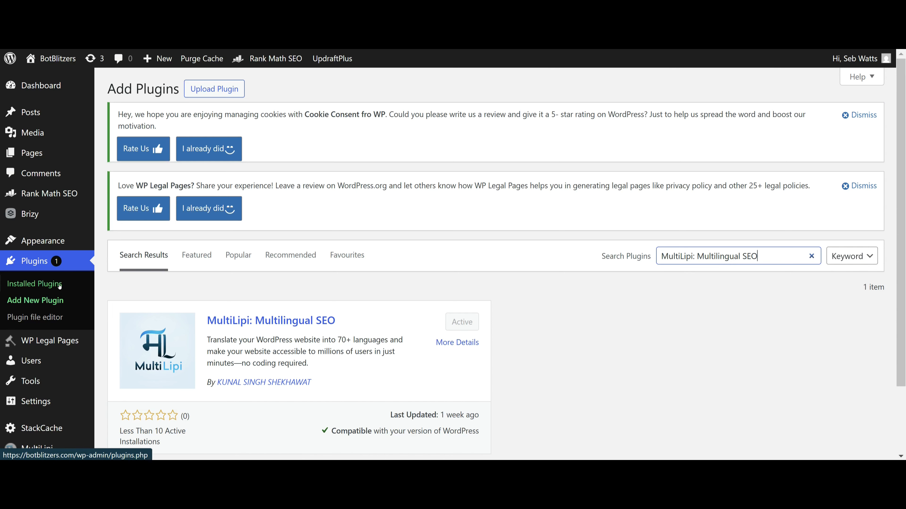
Step: Replace the API key in the WordPress MultiLipi settings with the copied key and save the changes
scroll(35, 384, down, 2)
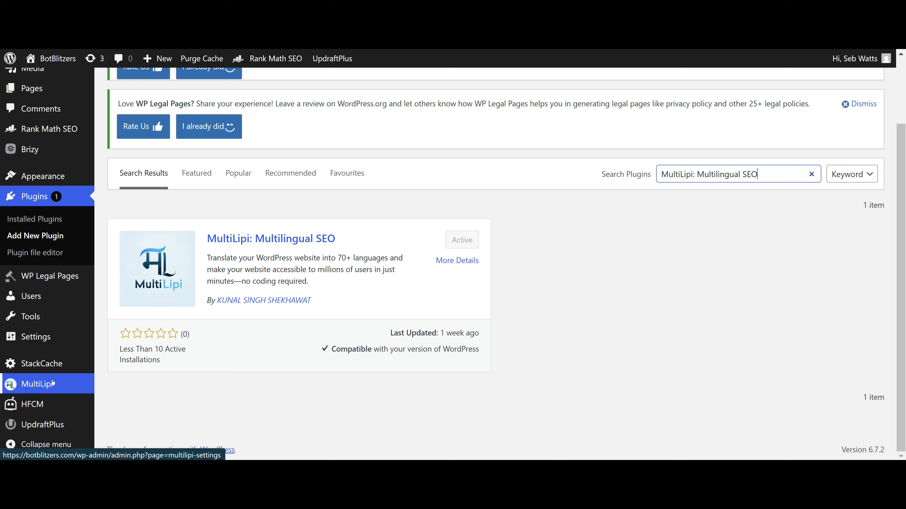
click(35, 384)
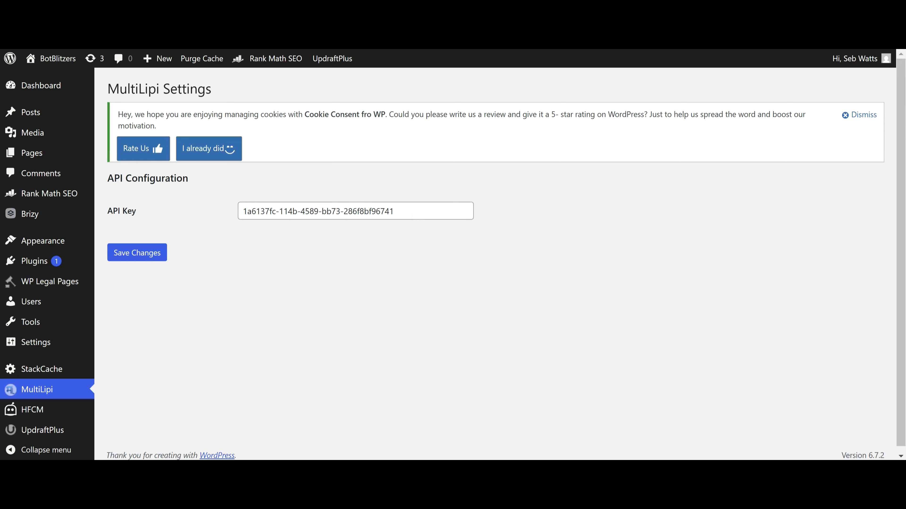
click(412, 212)
key(ctrl+a)
key(ctrl+v)
click(149, 254)
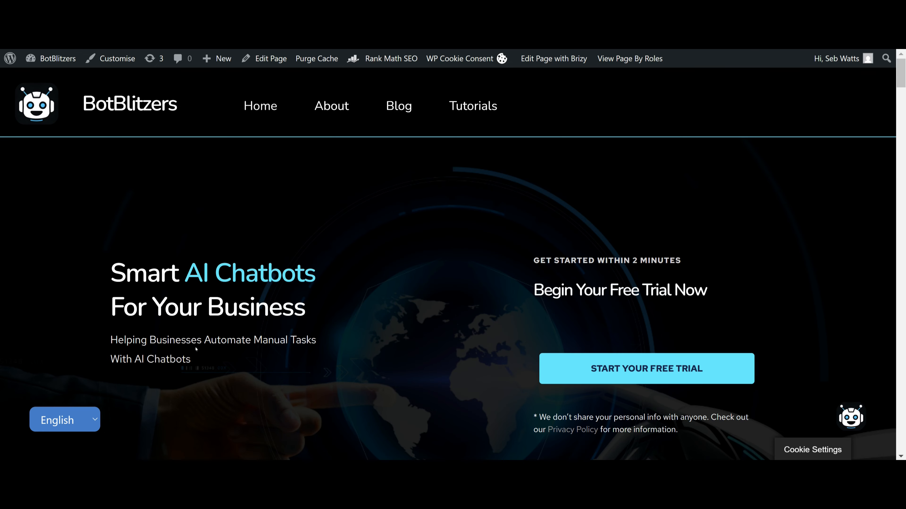
Step: Switch the live BotBlitzers home page from English to German (Deutsch) with its language switcher
click(95, 421)
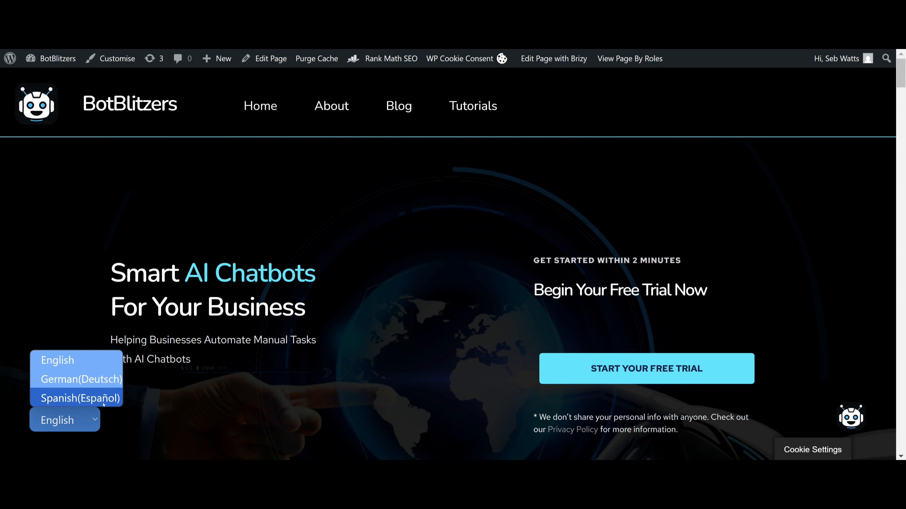
click(302, 385)
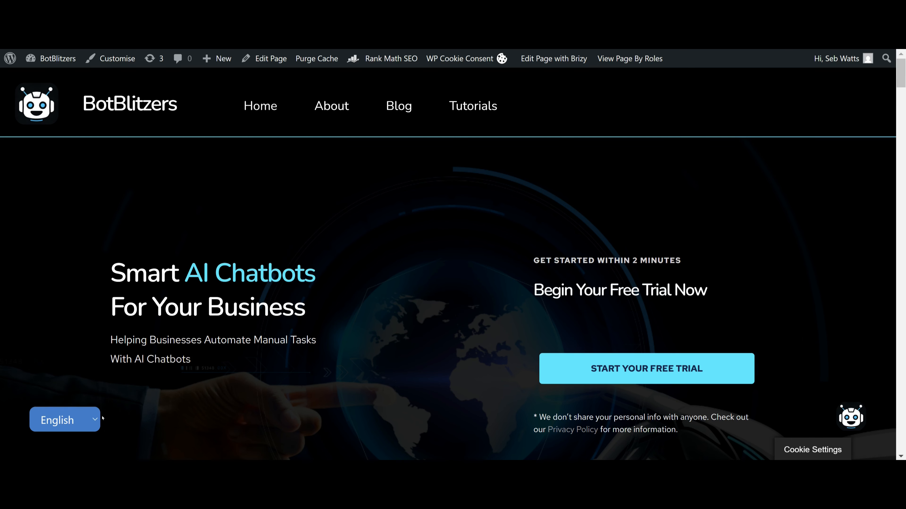
click(96, 421)
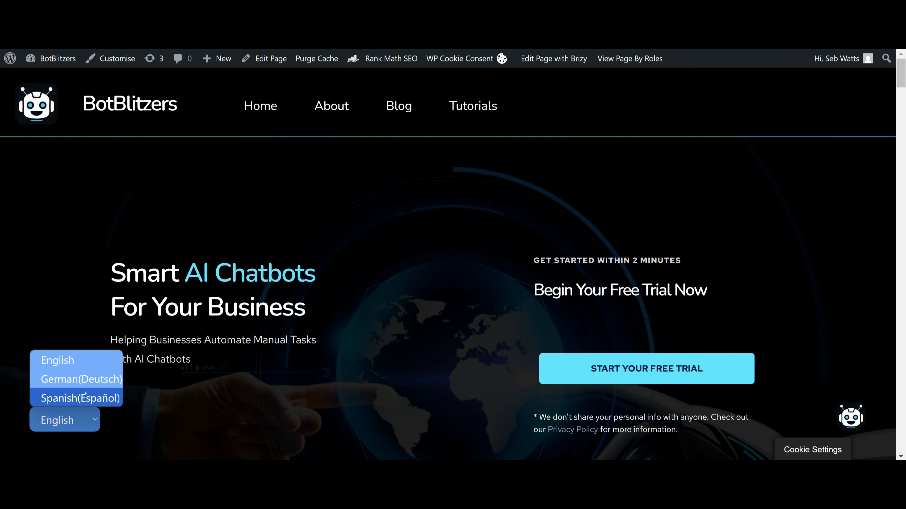
click(103, 382)
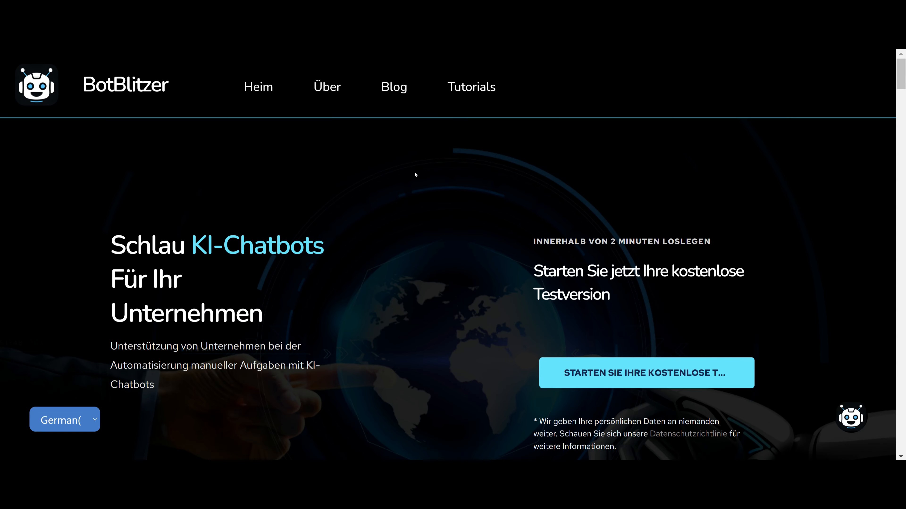
Step: Dismiss the pop-up offer and examine the German translation along the whole BotBlitzers home page
scroll(491, 270, down, 5)
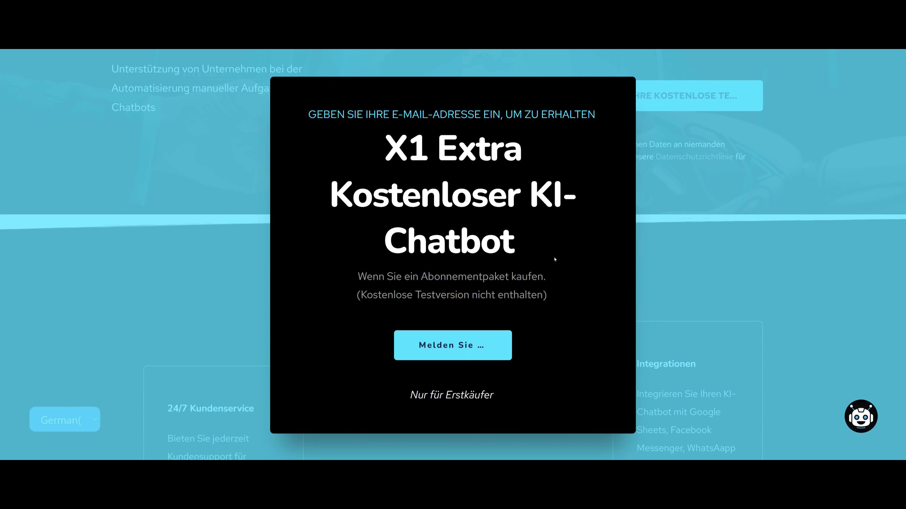
click(700, 268)
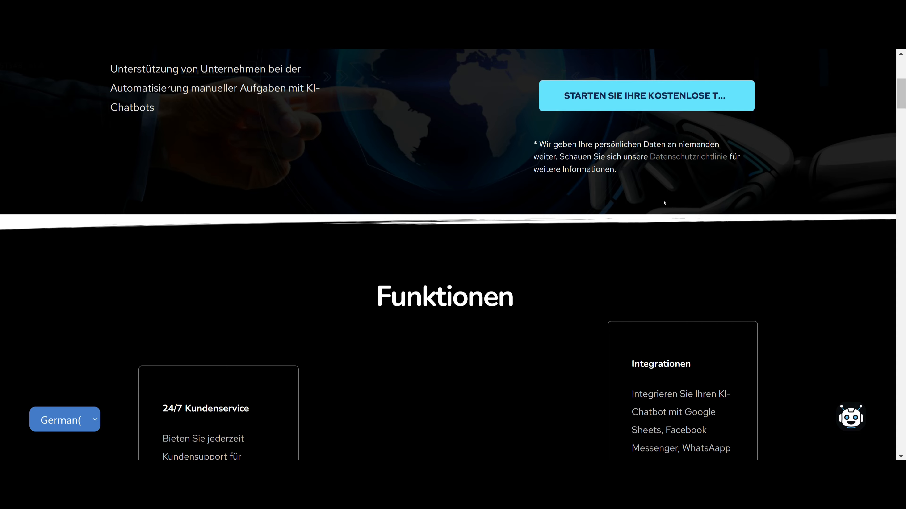
scroll(622, 263, down, 12)
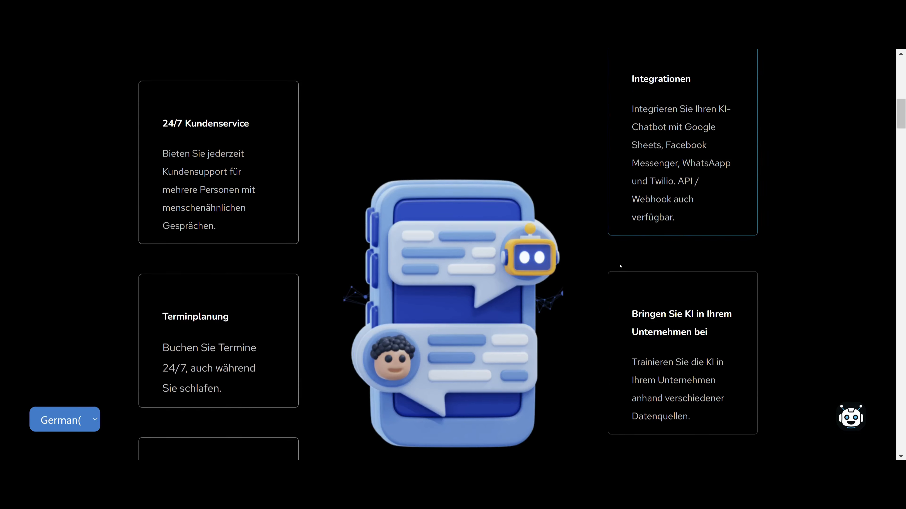
scroll(616, 268, down, 15)
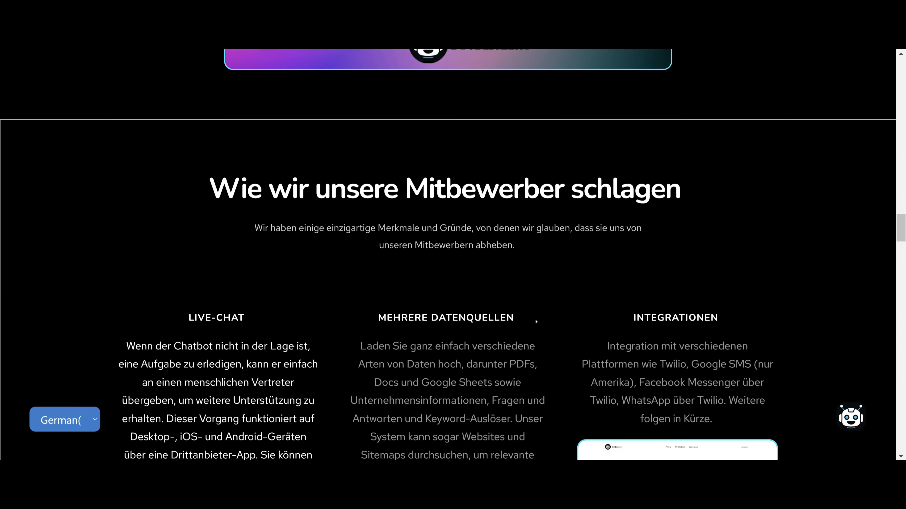
scroll(320, 221, down, 4)
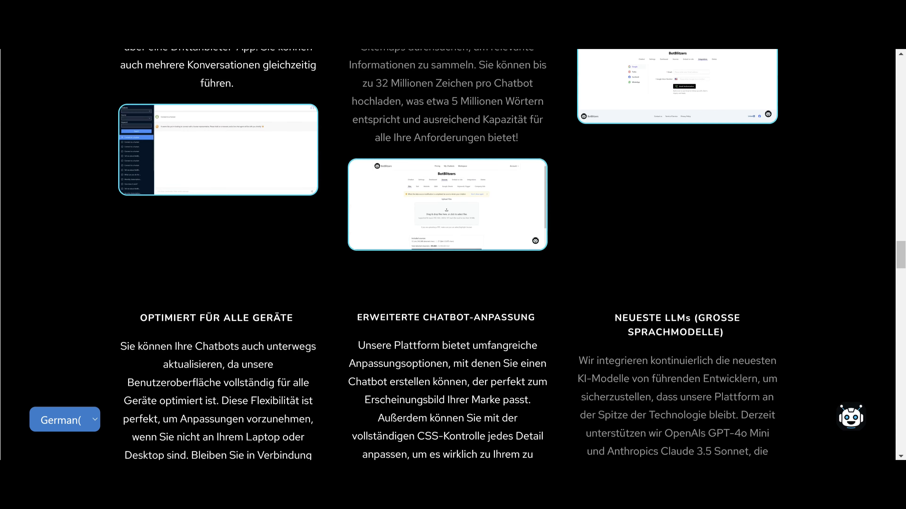
scroll(471, 284, down, 20)
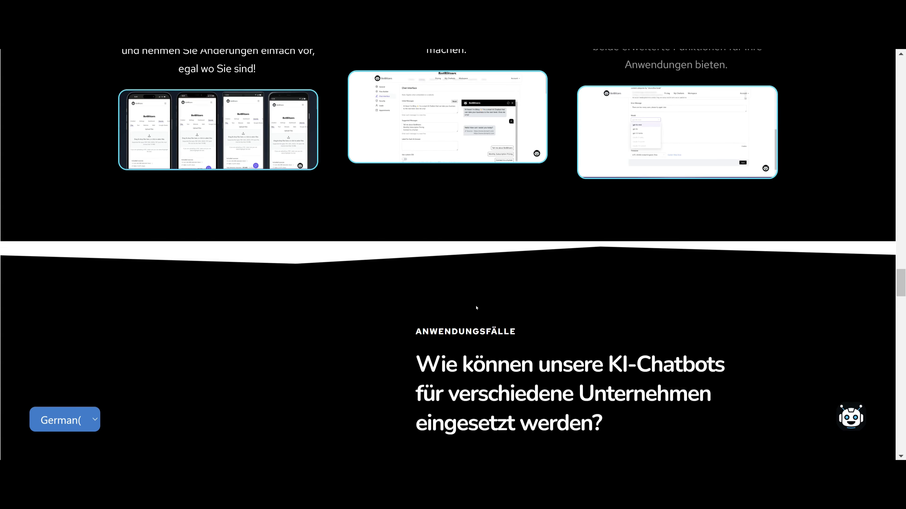
scroll(472, 283, down, 4)
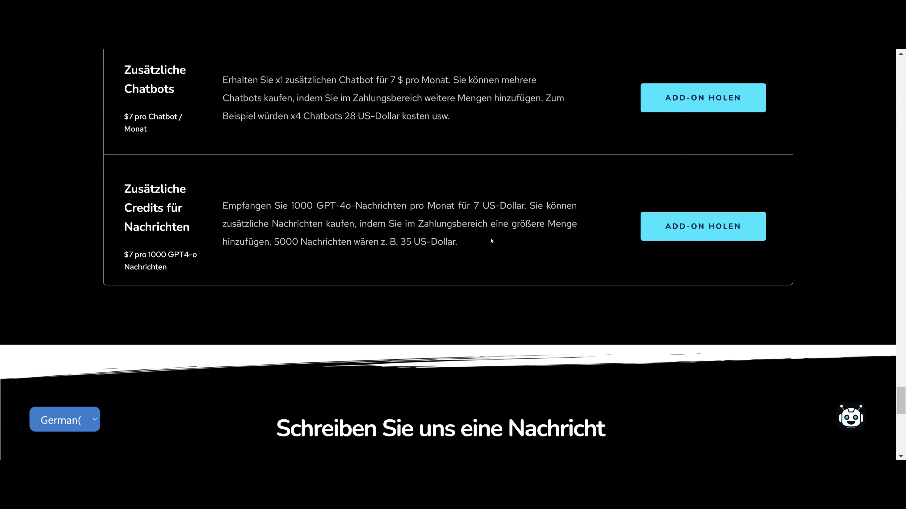
scroll(514, 263, down, 15)
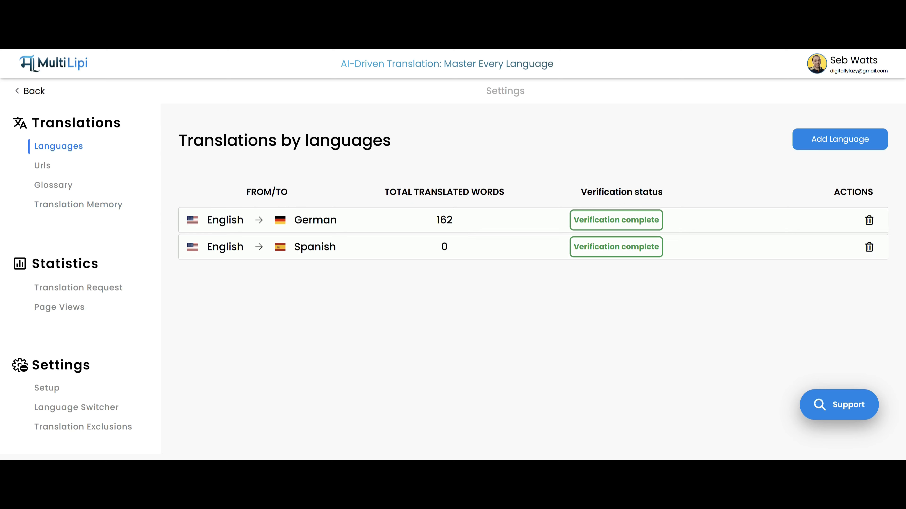
Step: Switch to MultiLipi and try to add another language to the project's translations
click(825, 145)
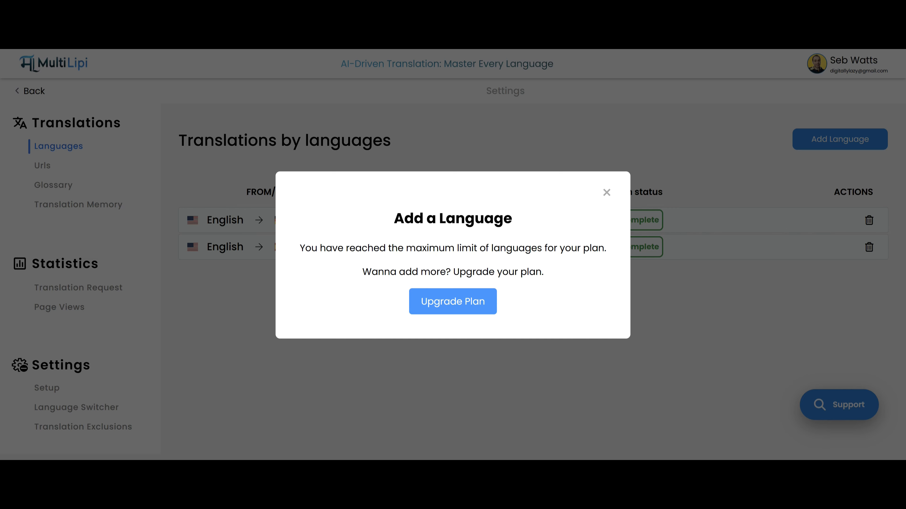
click(606, 192)
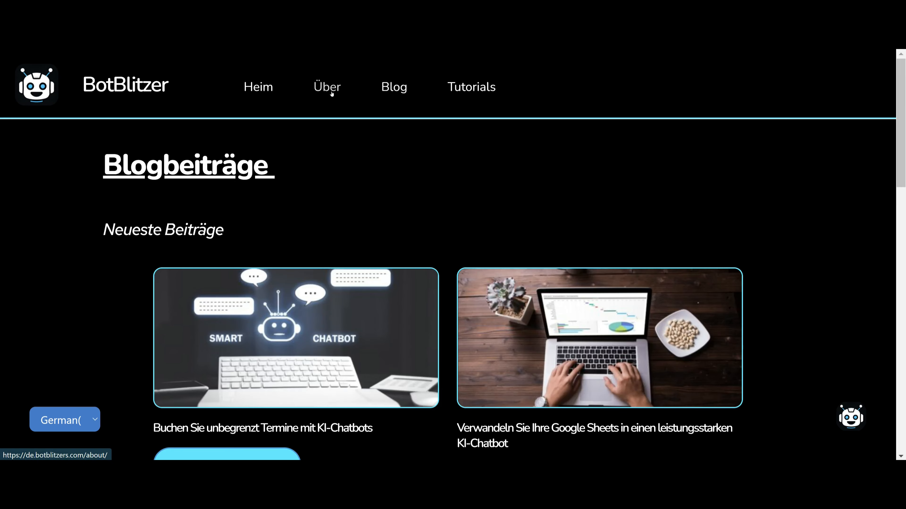
Step: Switch to the German BotBlitzers site and examine the translations of the About page and a blog article
click(323, 97)
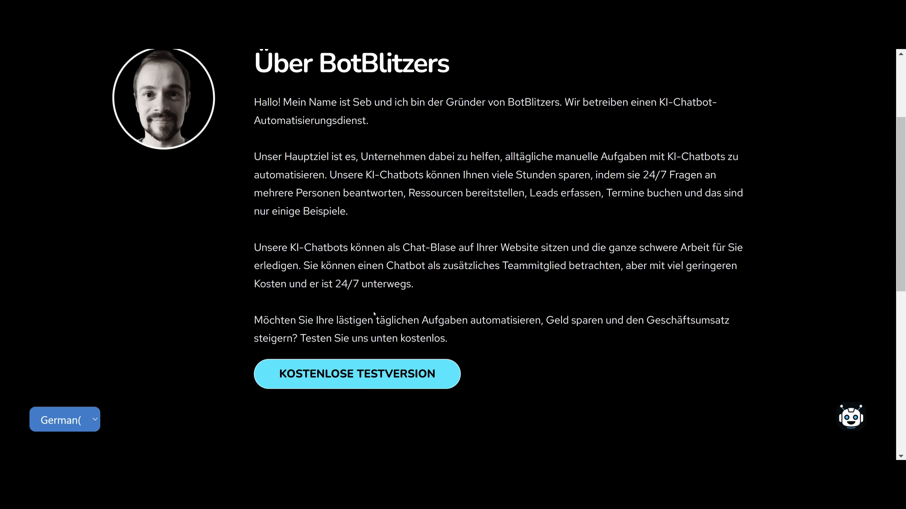
scroll(391, 308, up, 4)
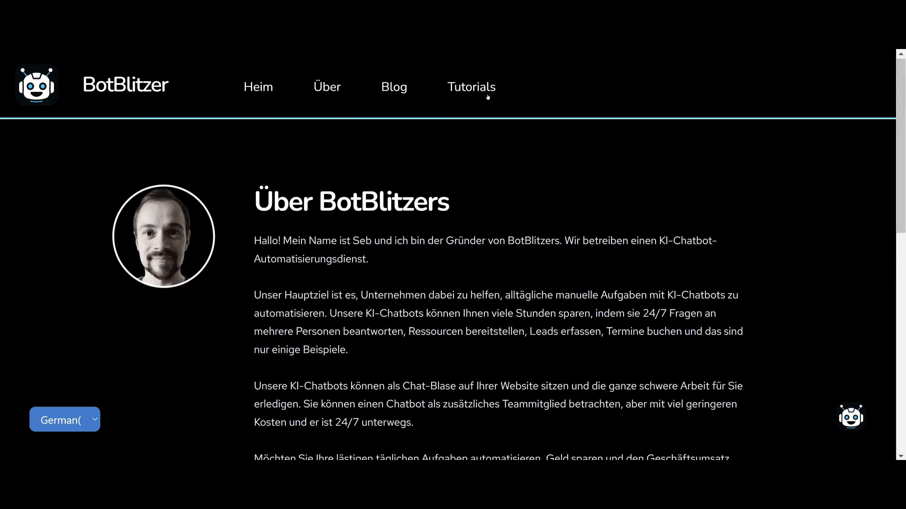
click(394, 87)
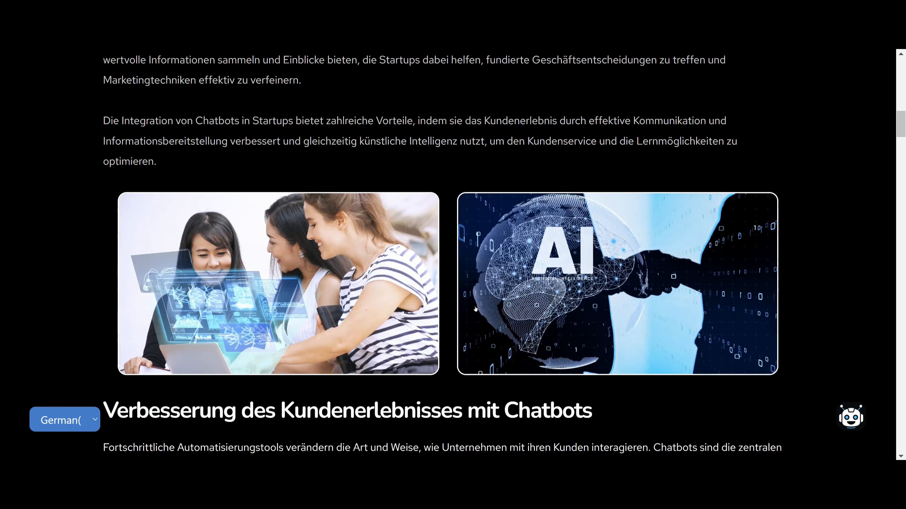
scroll(474, 321, down, 12)
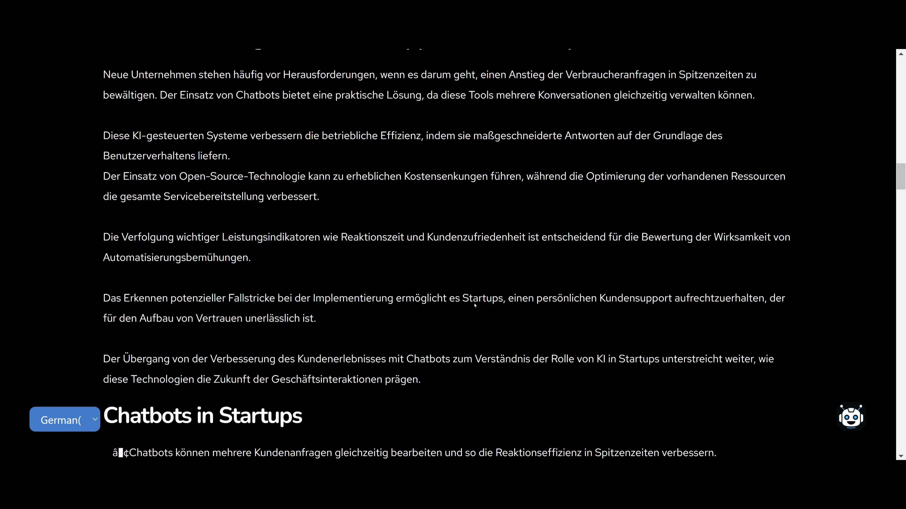
scroll(474, 305, down, 20)
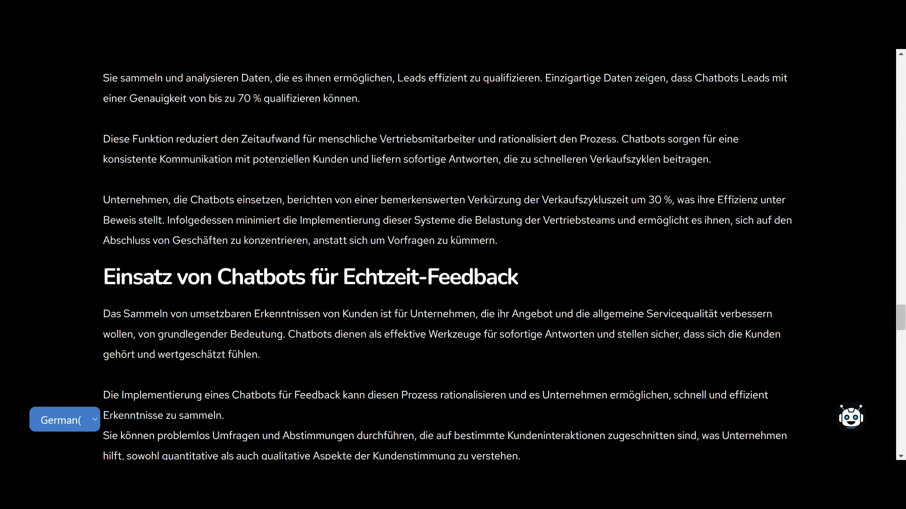
scroll(502, 315, down, 18)
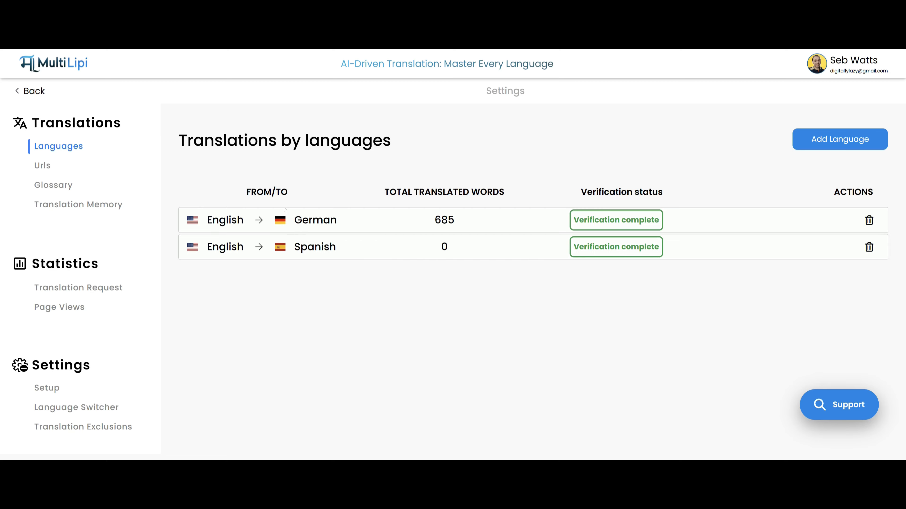
Step: Open the German lead-capture article from the project's URLs in the visual editor and try its Mobile preview size
click(42, 166)
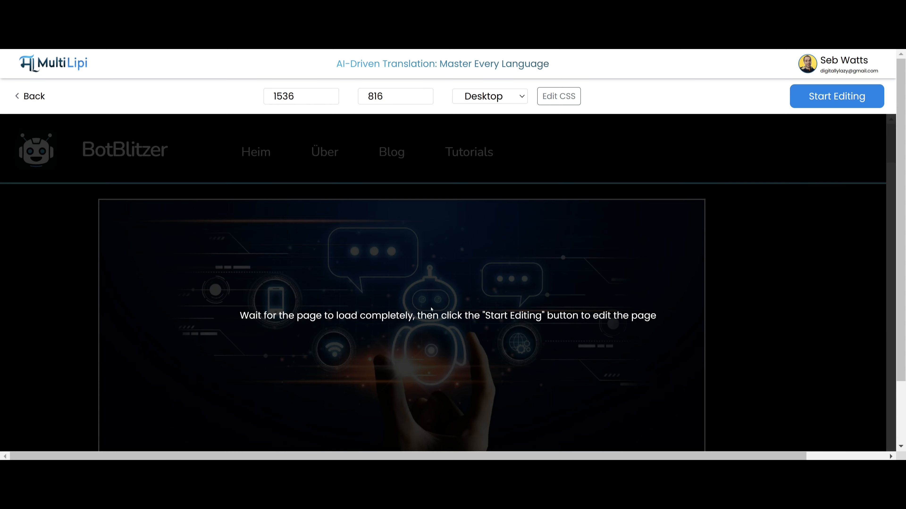
scroll(463, 273, down, 2)
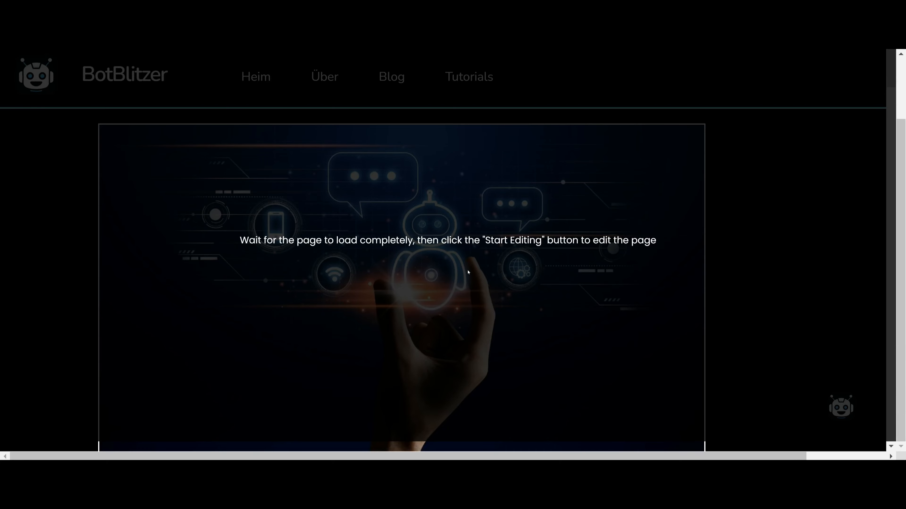
scroll(528, 267, up, 2)
click(502, 102)
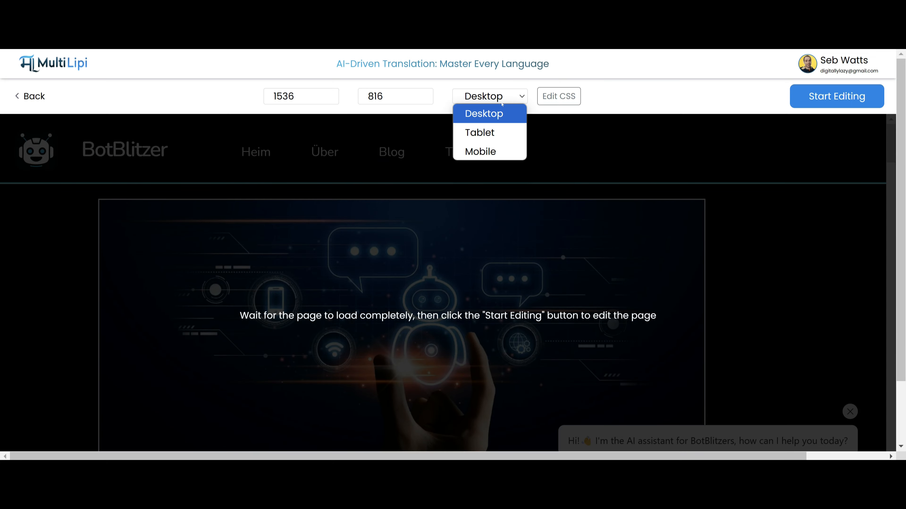
click(495, 152)
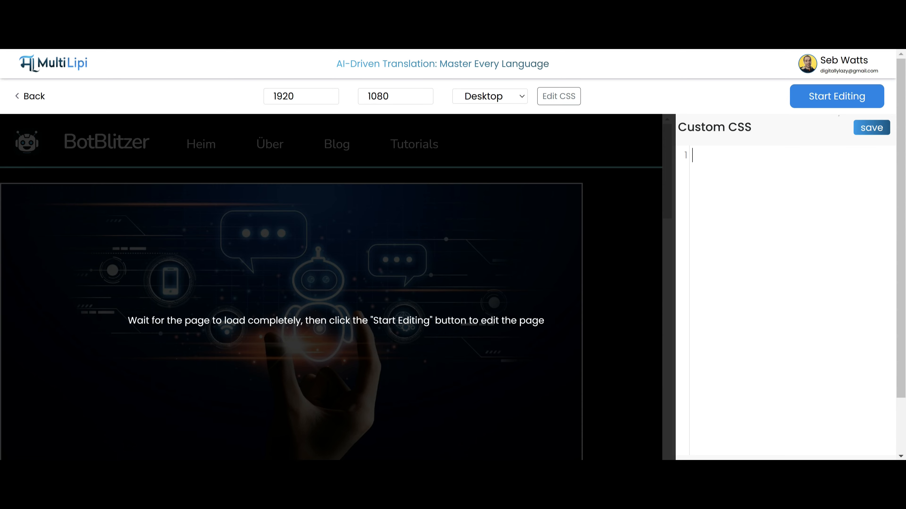
Step: Start editing the German article at 1920 by 1080 desktop size, examine its translated sections, and stop editing
click(837, 97)
scroll(493, 250, down, 15)
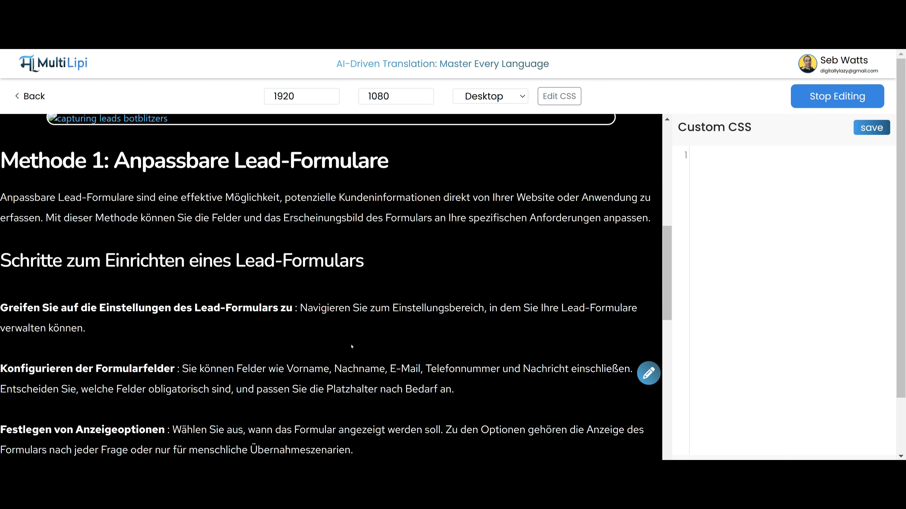
scroll(357, 361, down, 4)
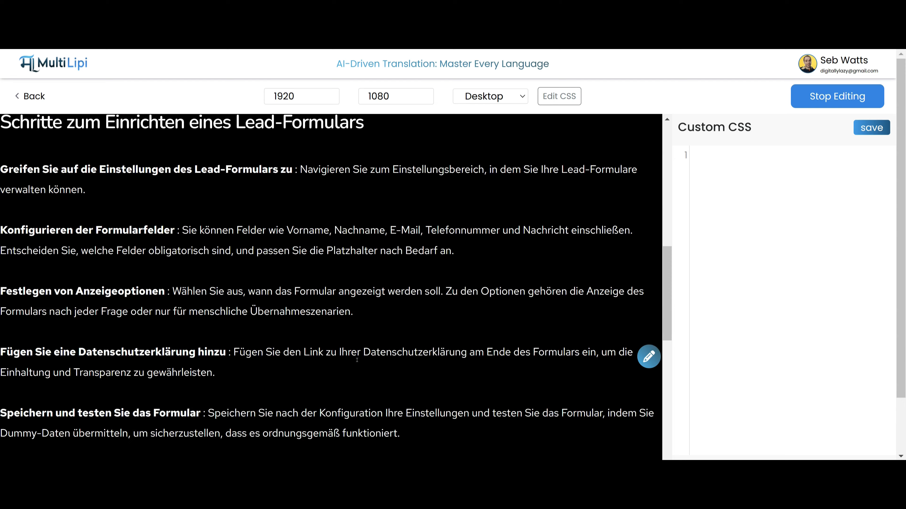
scroll(370, 356, down, 20)
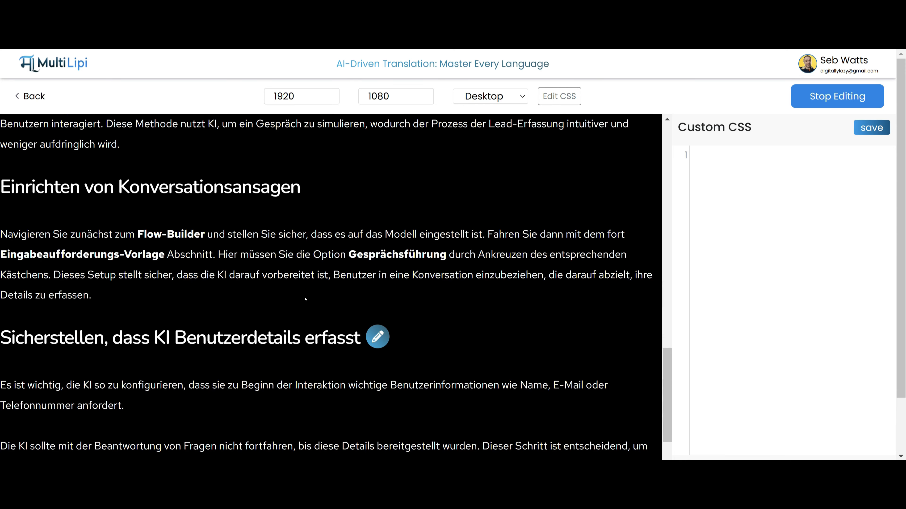
scroll(305, 299, down, 10)
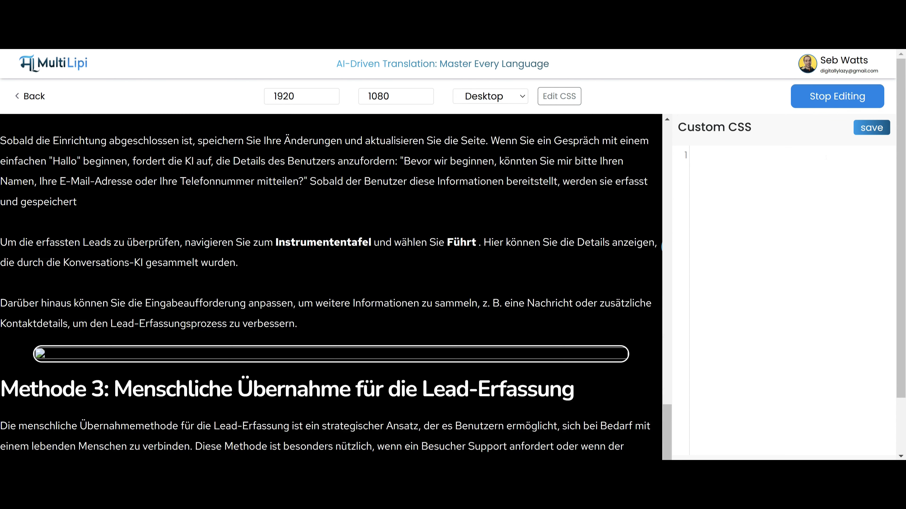
click(836, 96)
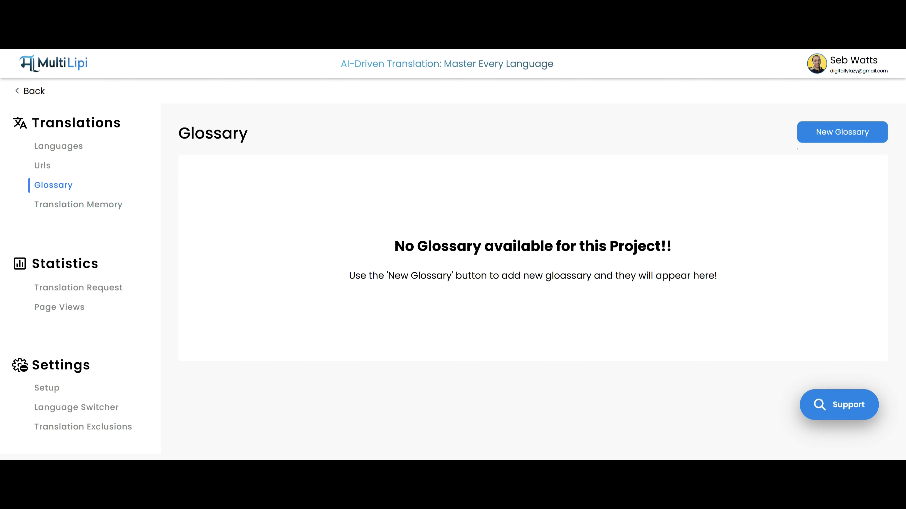
Step: Add an English-to-German glossary entry translating BotBlitzer as Botblitzers, and check it on the reloaded German blog page
click(851, 132)
click(401, 242)
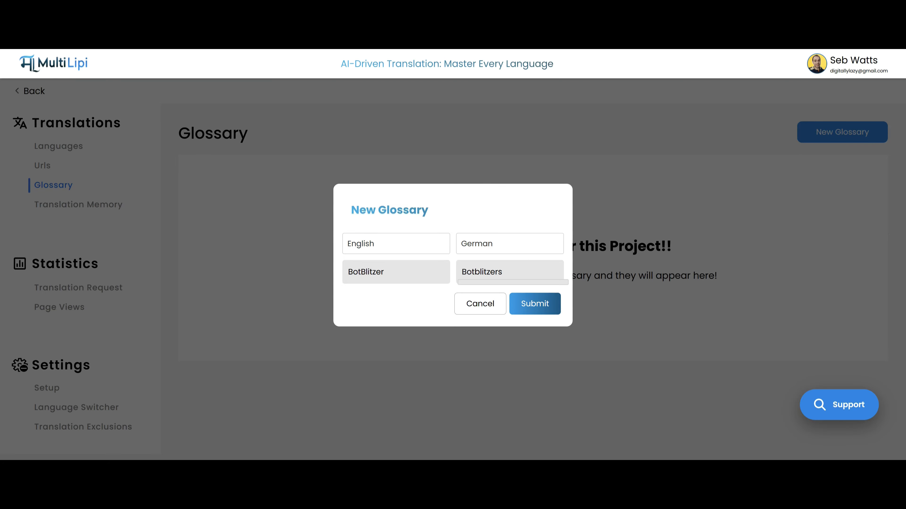
text(s)
click(502, 272)
click(540, 304)
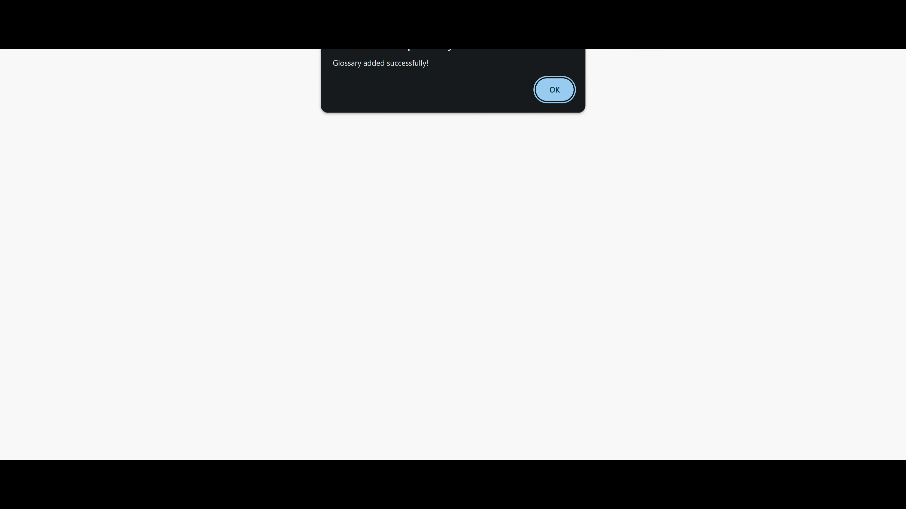
click(545, 85)
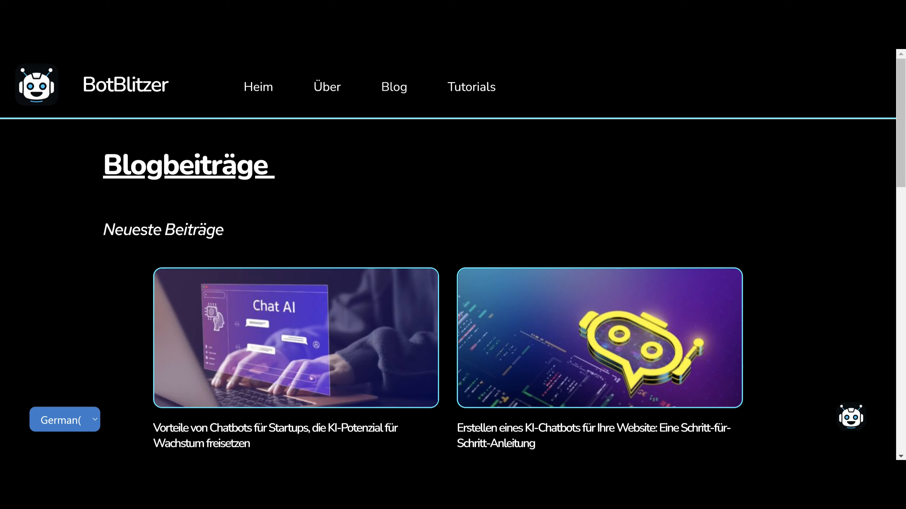
key(F5)
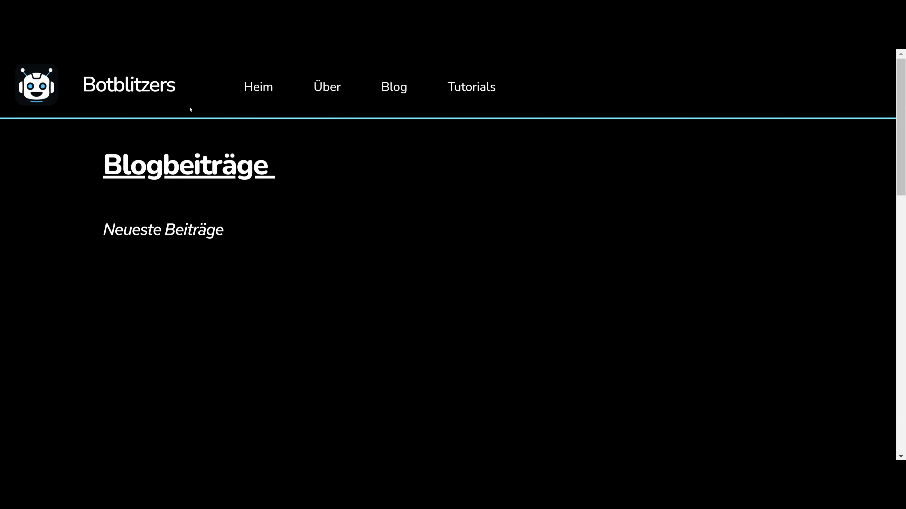
scroll(592, 186, down, 20)
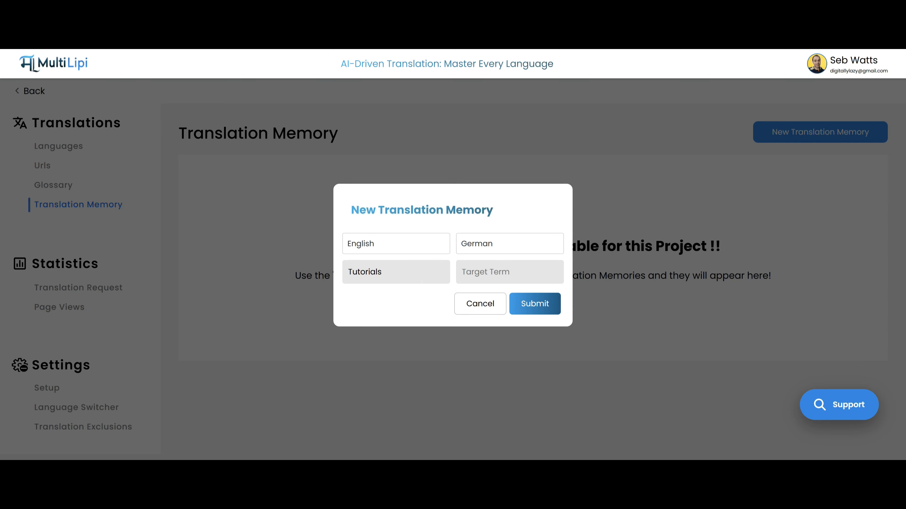
Step: Add an English-to-German translation memory entry that renders Tutorials as Kolloquium
click(509, 272)
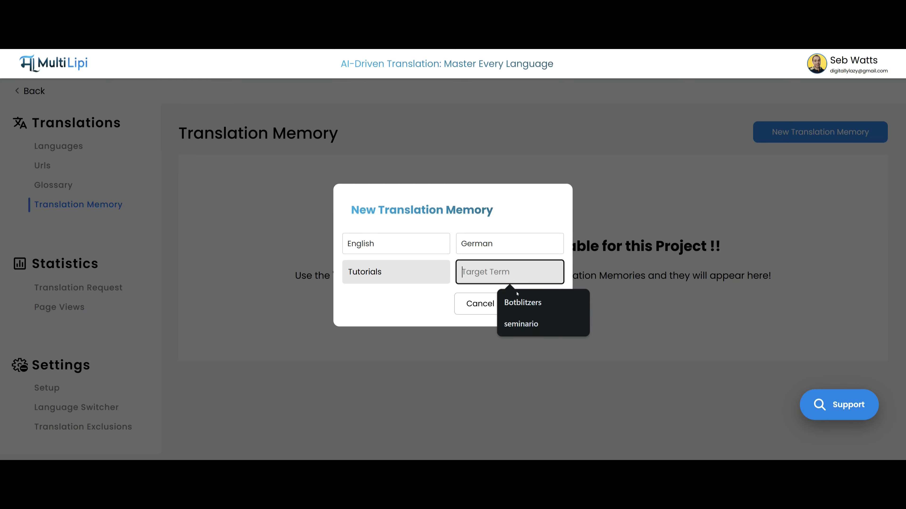
click(505, 298)
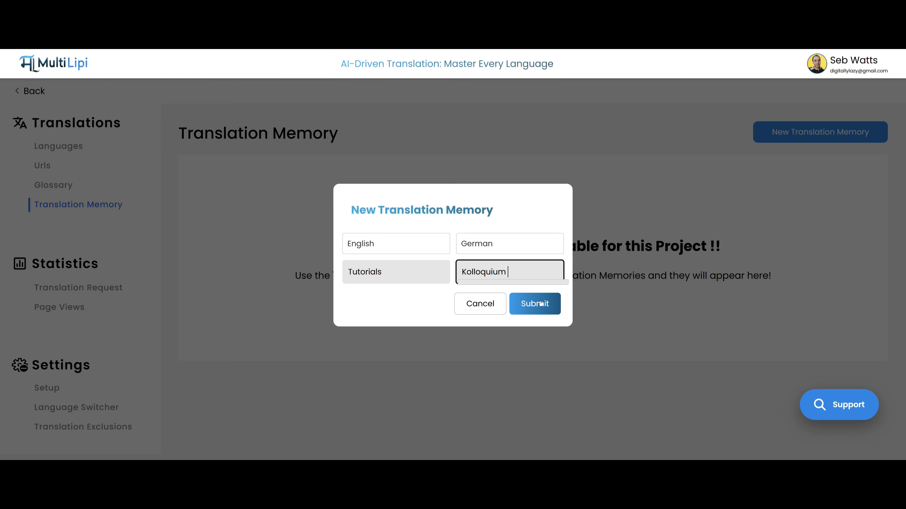
click(536, 307)
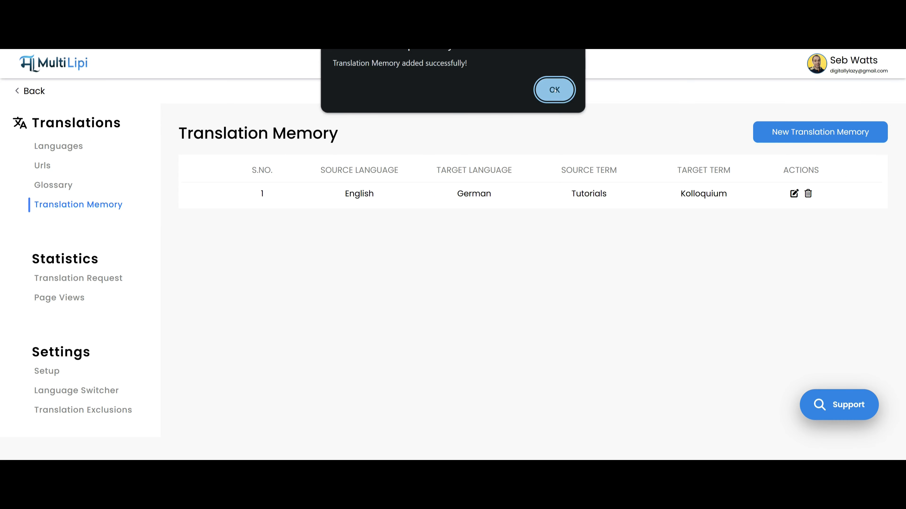
click(555, 90)
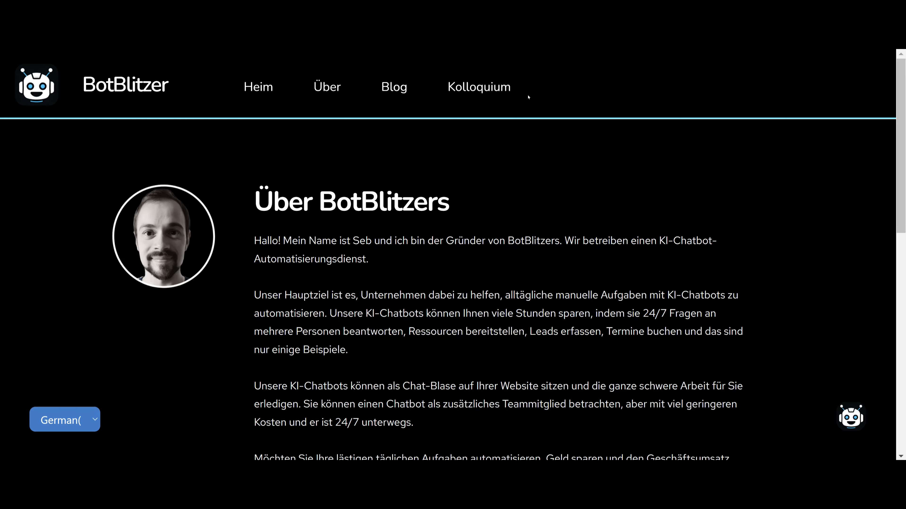
Step: Check the Kolloquium menu item on the German BotBlitzers About page
mouse_move(520, 84)
mouse_down()
mouse_move(453, 75)
mouse_move(464, 86)
mouse_move(502, 88)
mouse_up()
drag(446, 88, 517, 91)
click(520, 134)
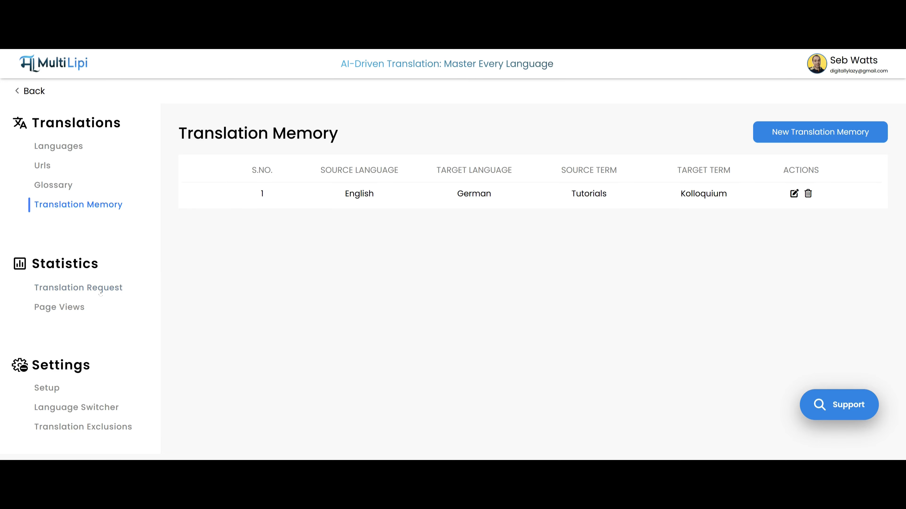
Step: Examine the translation request statistics and their date range options, and the page views by country for Italy and India
click(101, 290)
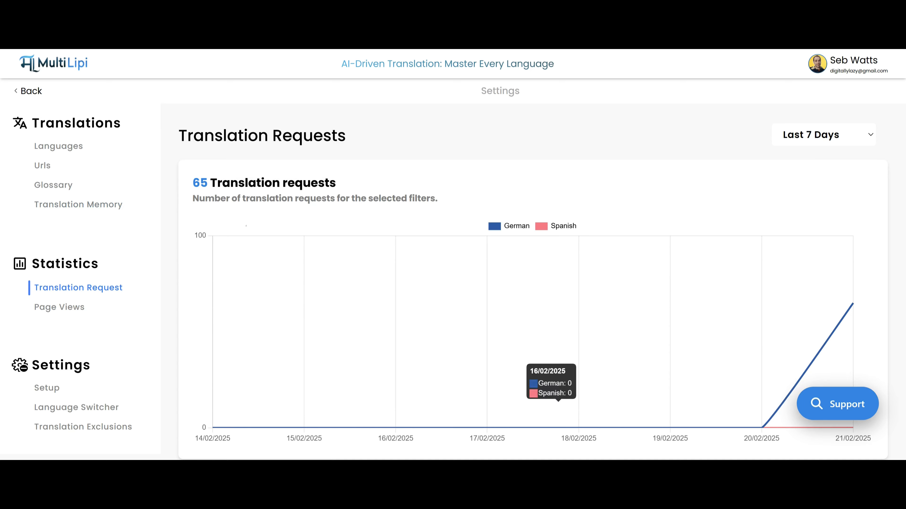
click(838, 143)
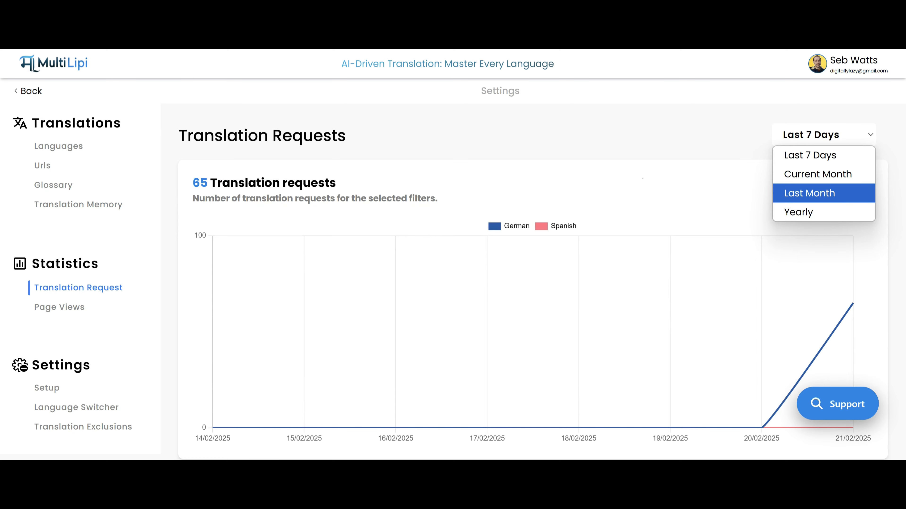
click(643, 178)
mouse_move(587, 403)
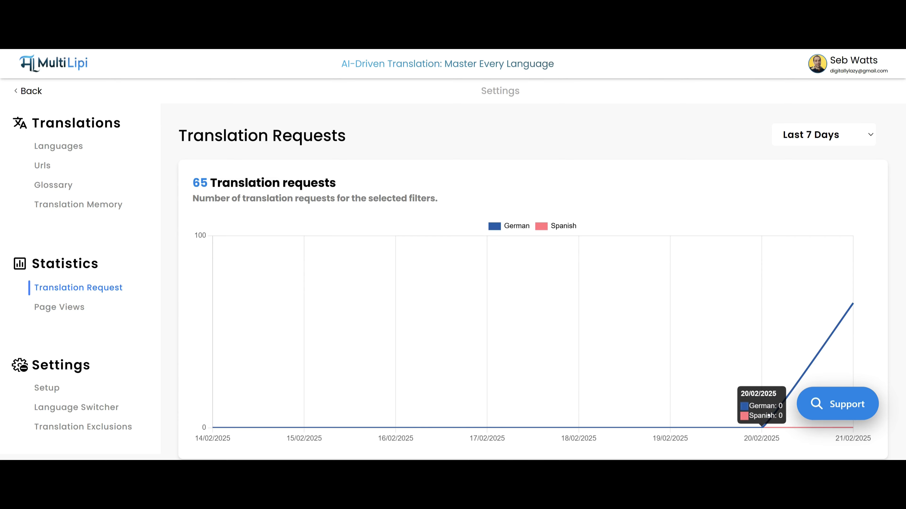
mouse_move(852, 306)
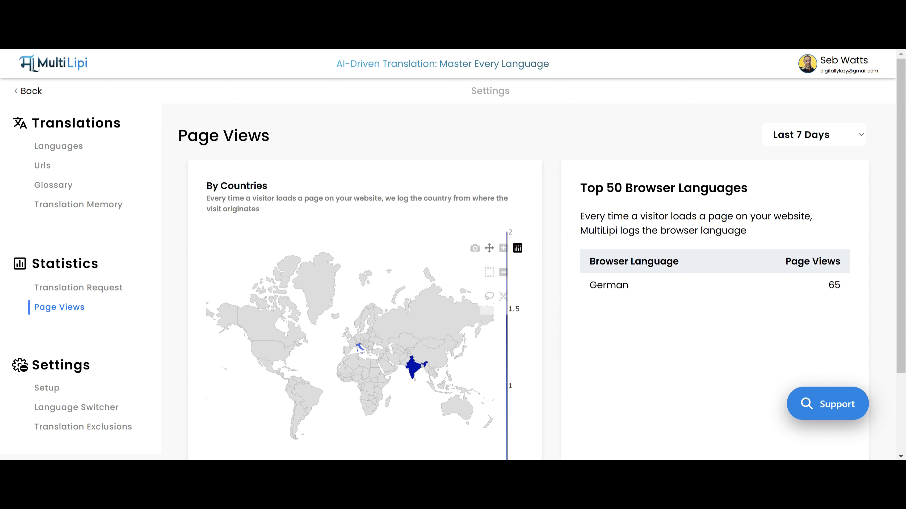
mouse_move(363, 349)
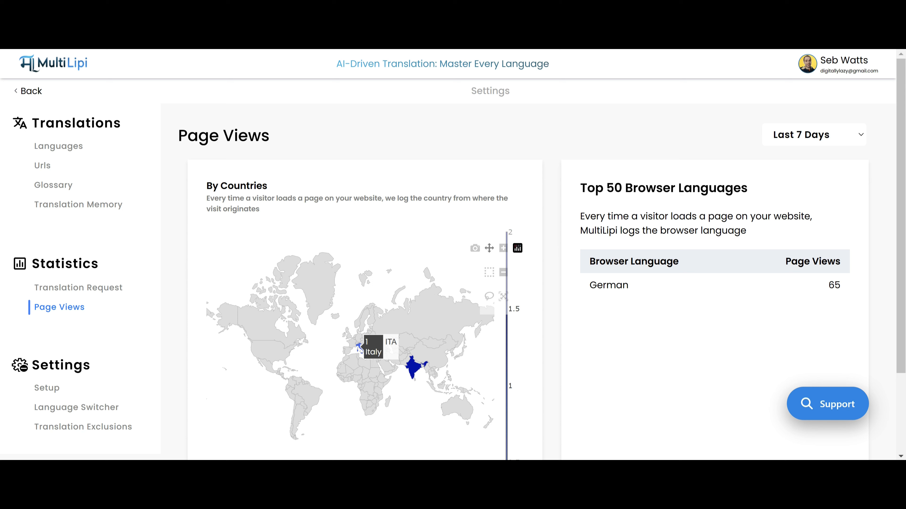
mouse_move(415, 365)
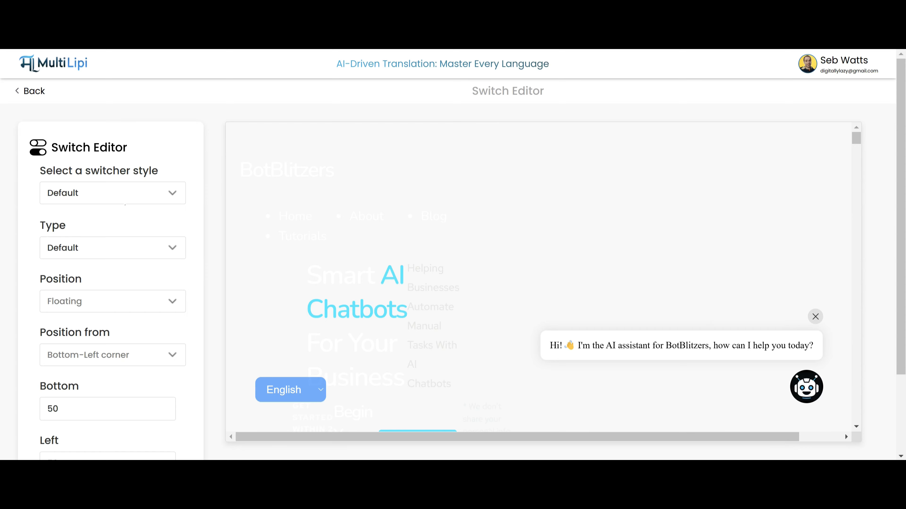
Step: Set the language switcher style to Style 1, save it, and check its language list in the site preview
click(137, 201)
click(109, 232)
scroll(140, 234, down, 3)
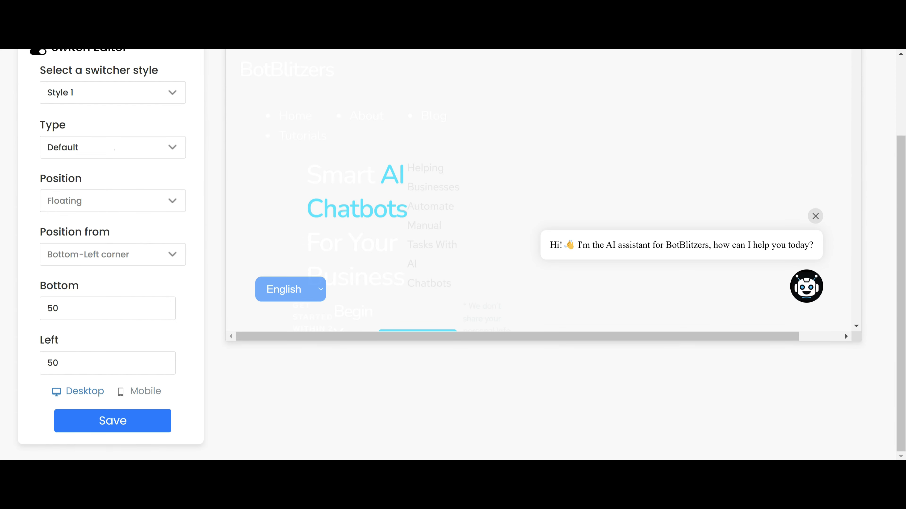
click(113, 420)
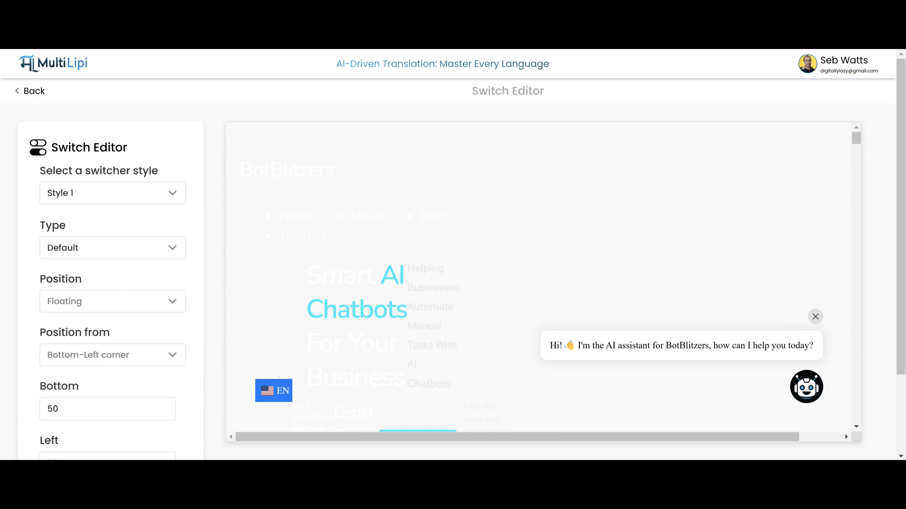
mouse_move(282, 394)
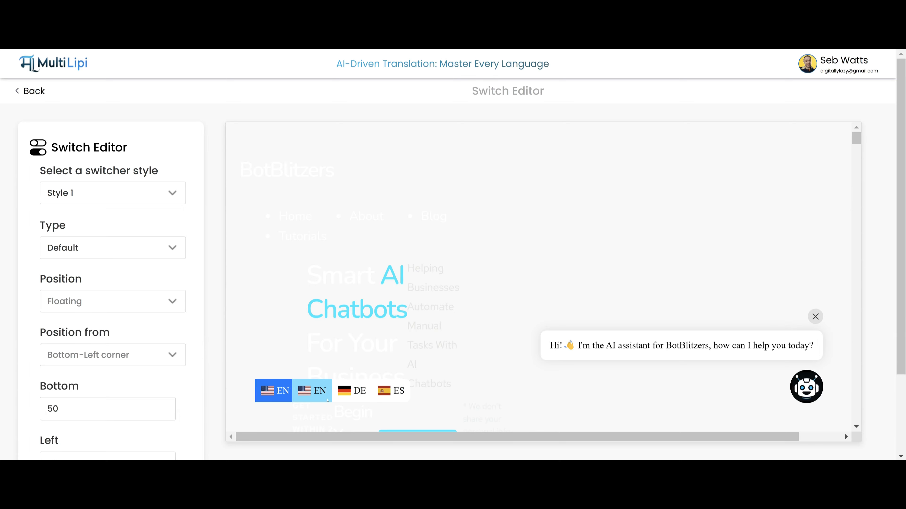
Step: Try the switcher's mobile view and the Custom type with a Floating position, and view the available corner positions
scroll(153, 398, down, 3)
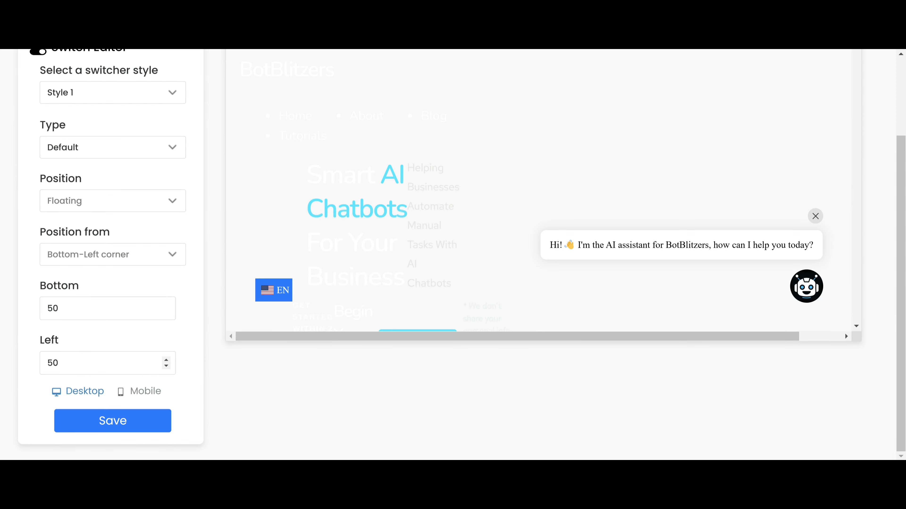
click(144, 396)
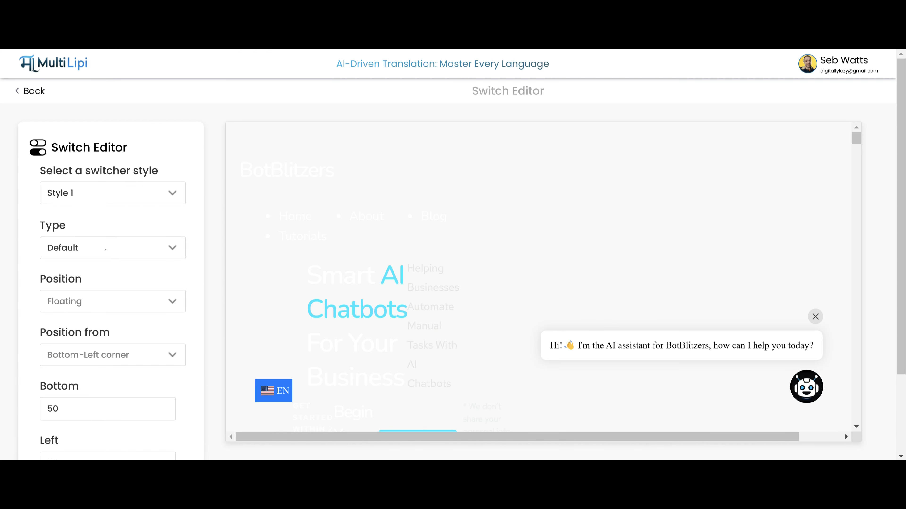
click(105, 249)
click(95, 287)
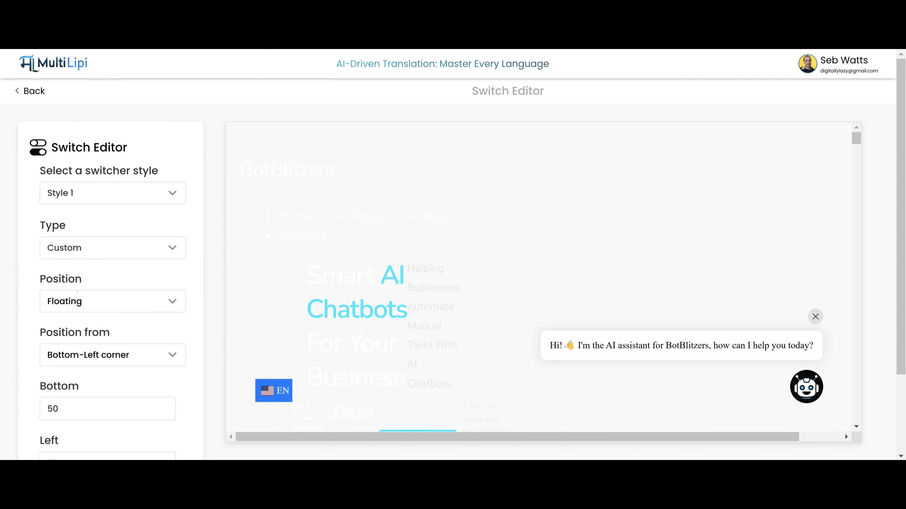
click(76, 302)
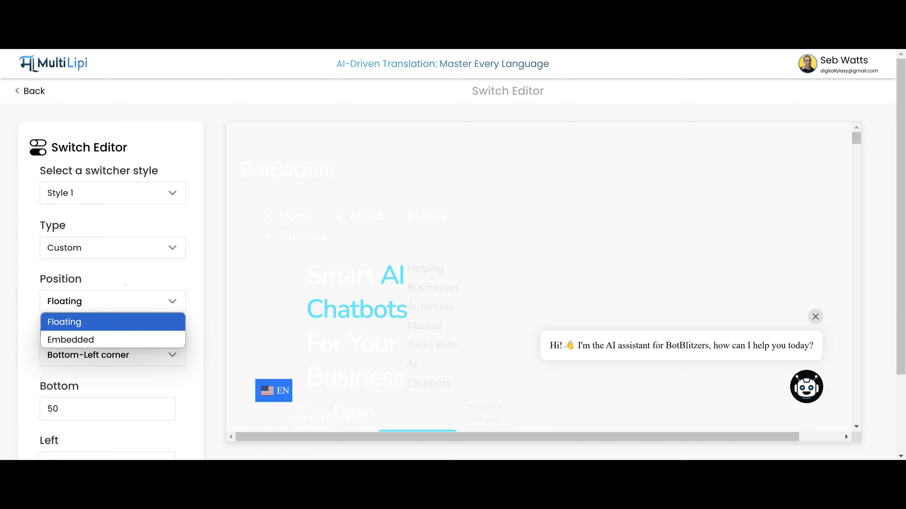
click(104, 321)
click(108, 355)
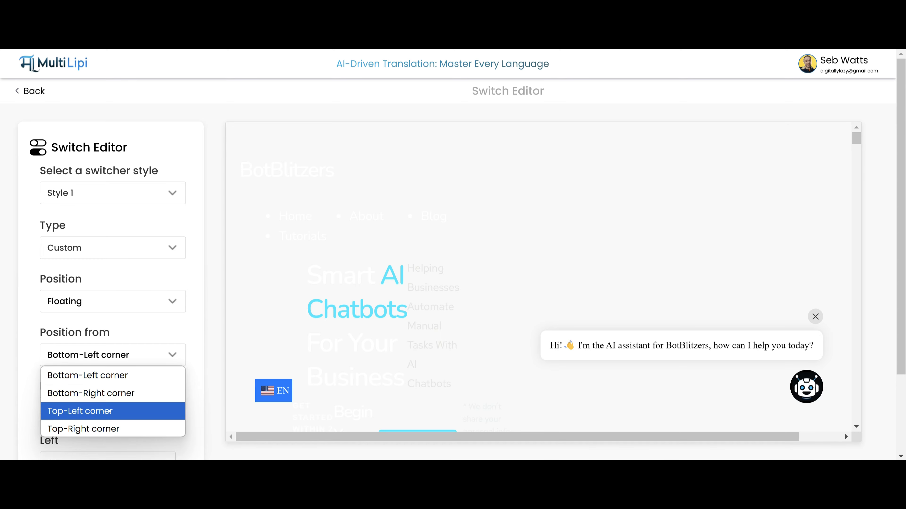
click(154, 328)
scroll(135, 363, down, 3)
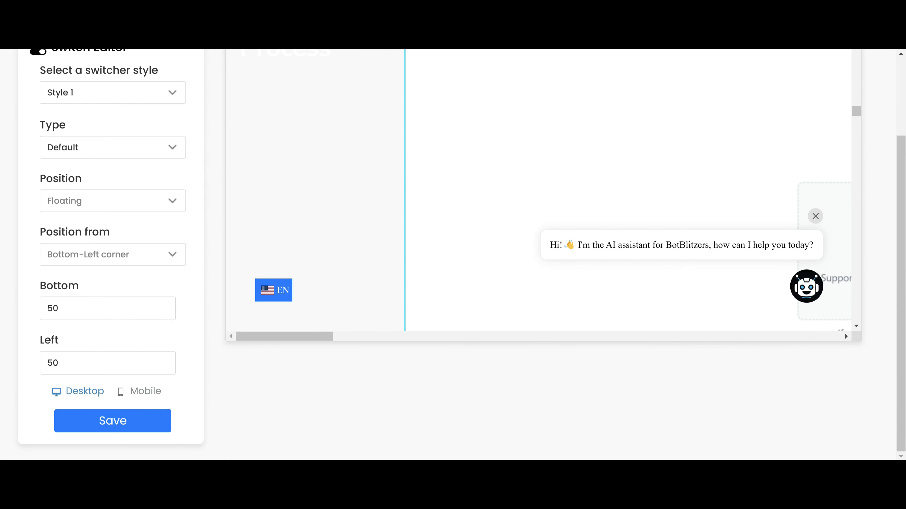
scroll(137, 278, up, 3)
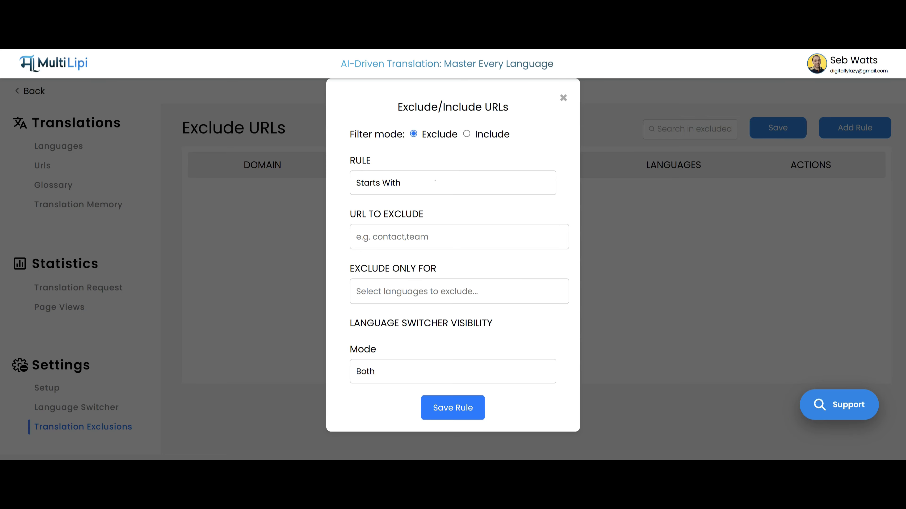
Step: View the language and switcher visibility mode options for a URL exclusion rule, and close the rule without saving
click(455, 192)
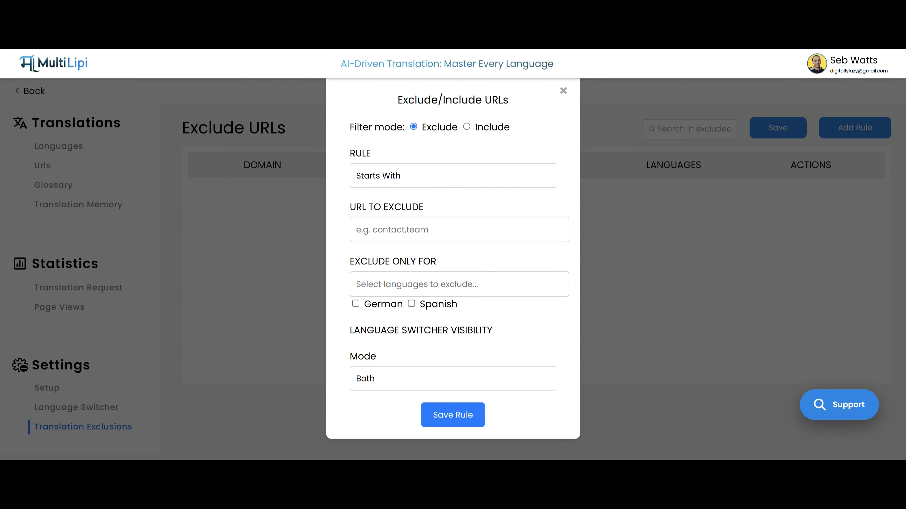
click(408, 380)
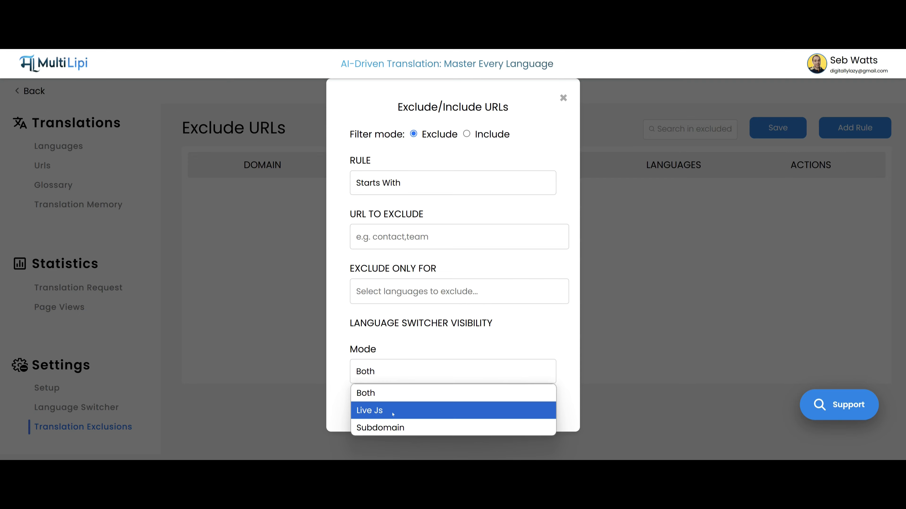
click(487, 350)
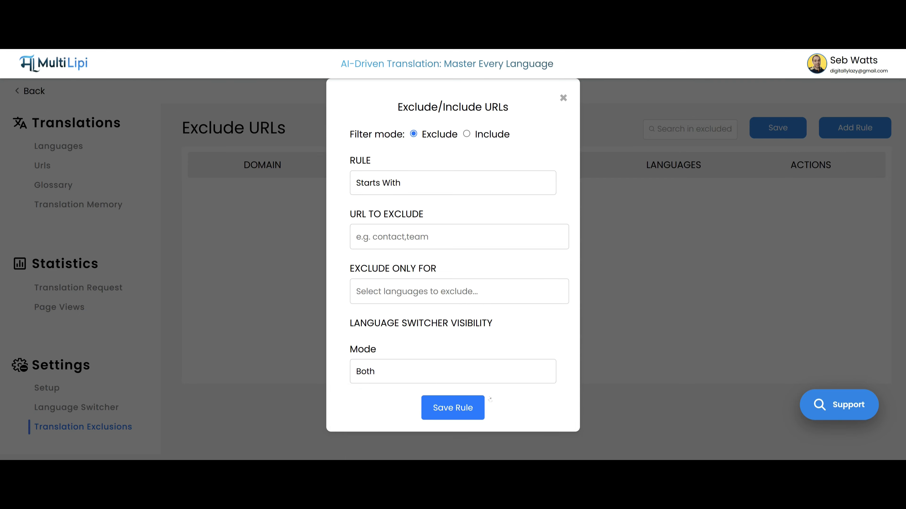
click(563, 97)
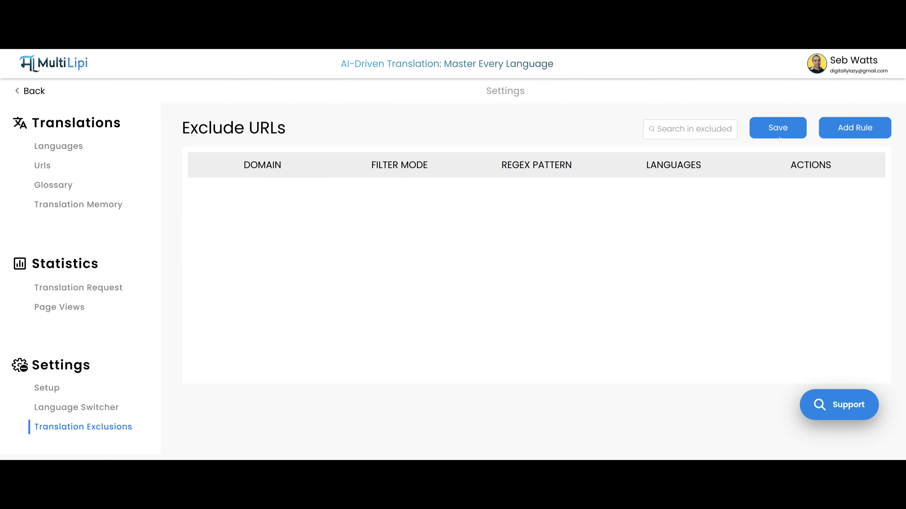
Step: View the account menu options and the fields of the support contact form
click(816, 64)
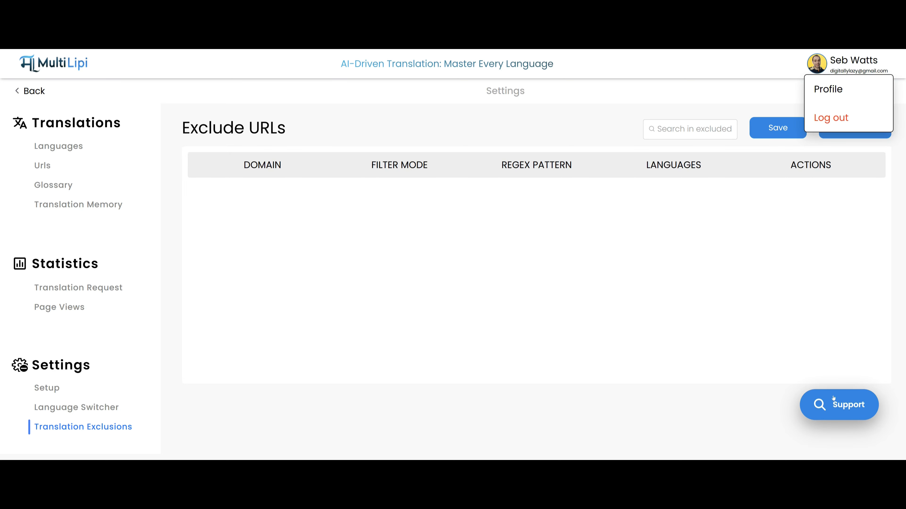
click(833, 407)
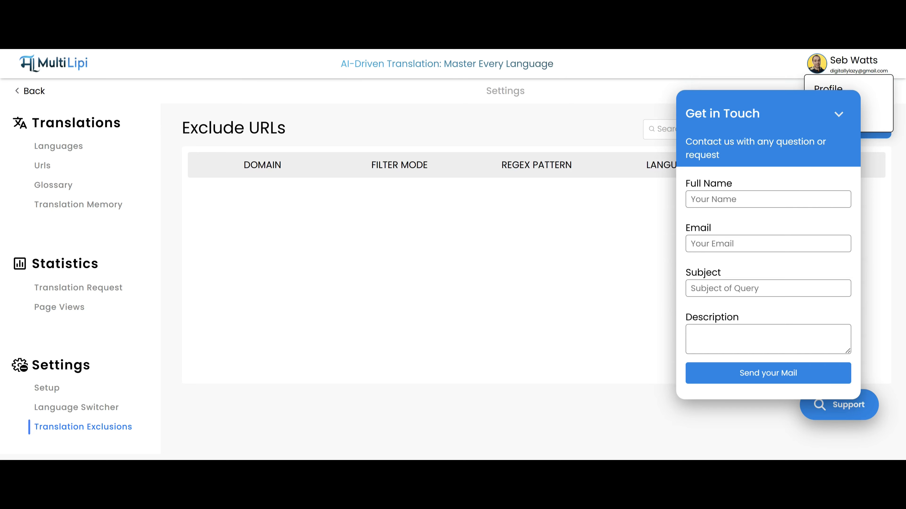
click(733, 290)
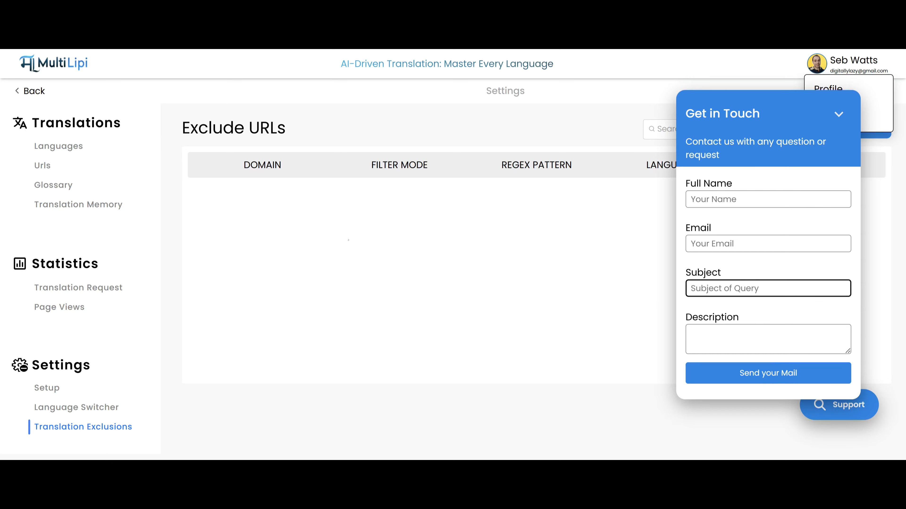
click(469, 221)
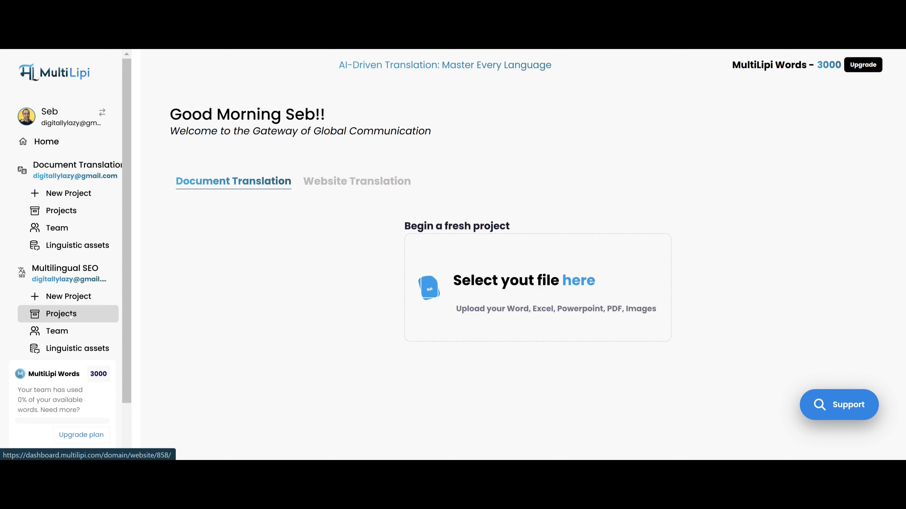
Step: Check the remaining credits and page views of botblitzers.com in the Multilingual SEO projects, and open its statistics
click(71, 316)
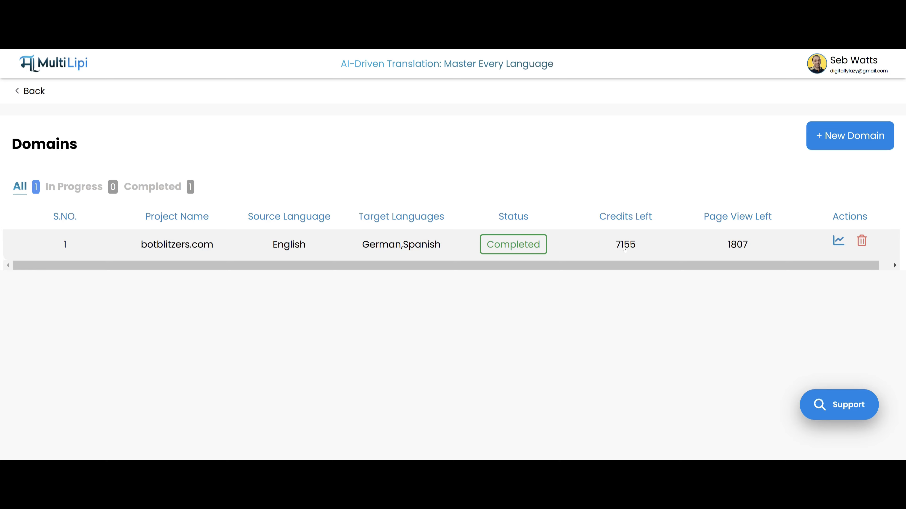
click(838, 240)
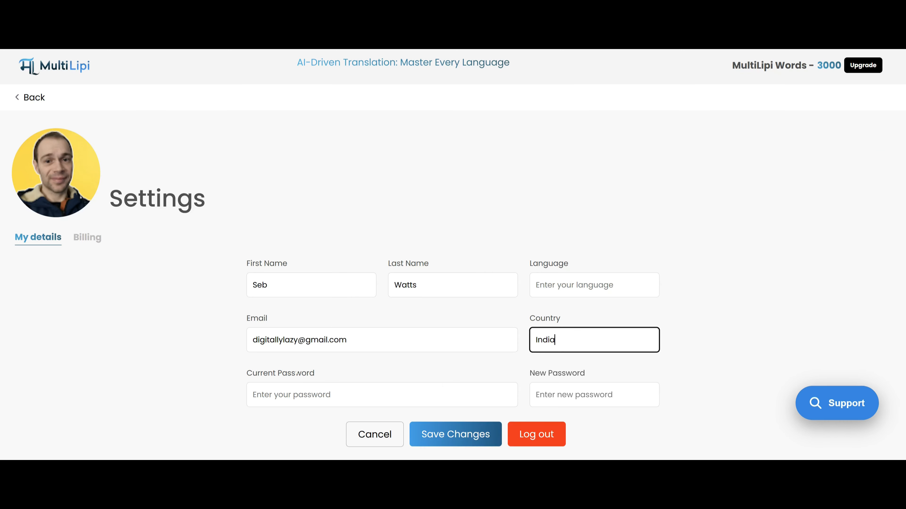
Step: Examine the account's billing plans and add-ons, and try the additional MultiLipi Words pricing at 525000 words
click(87, 238)
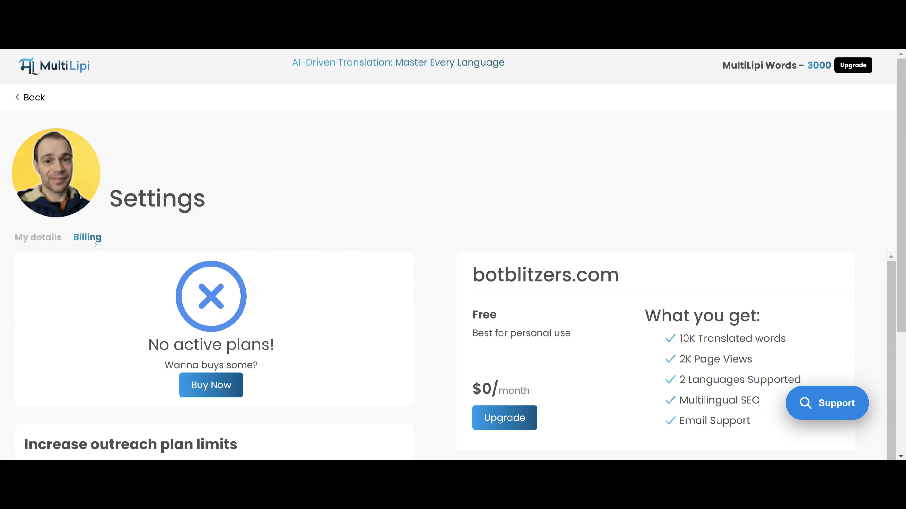
scroll(434, 355, down, 1)
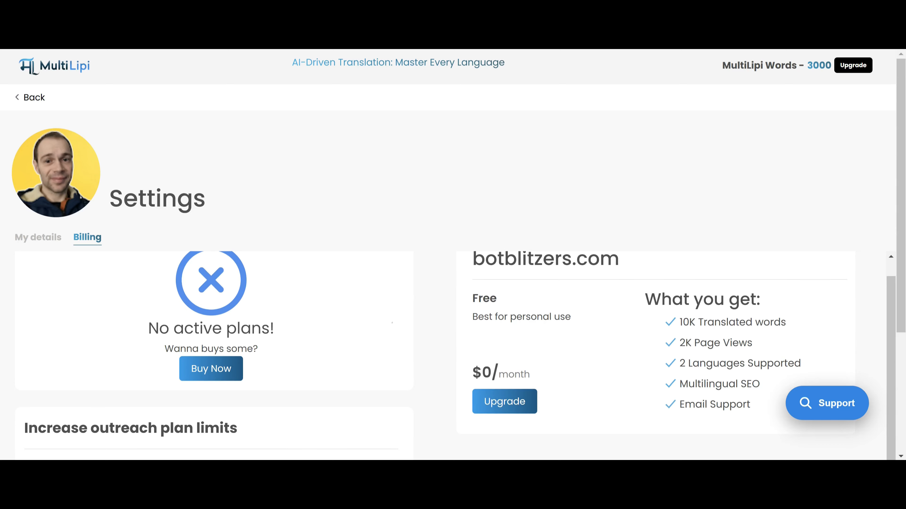
scroll(453, 254, down, 5)
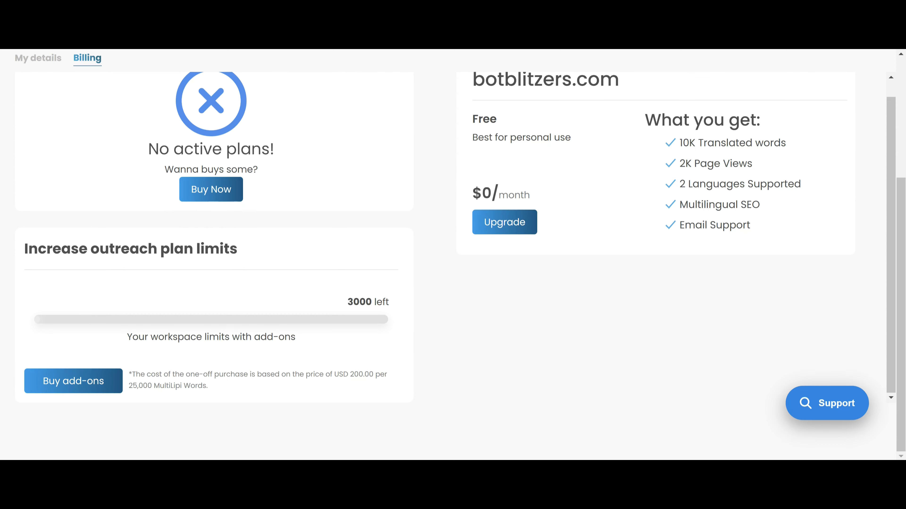
click(73, 381)
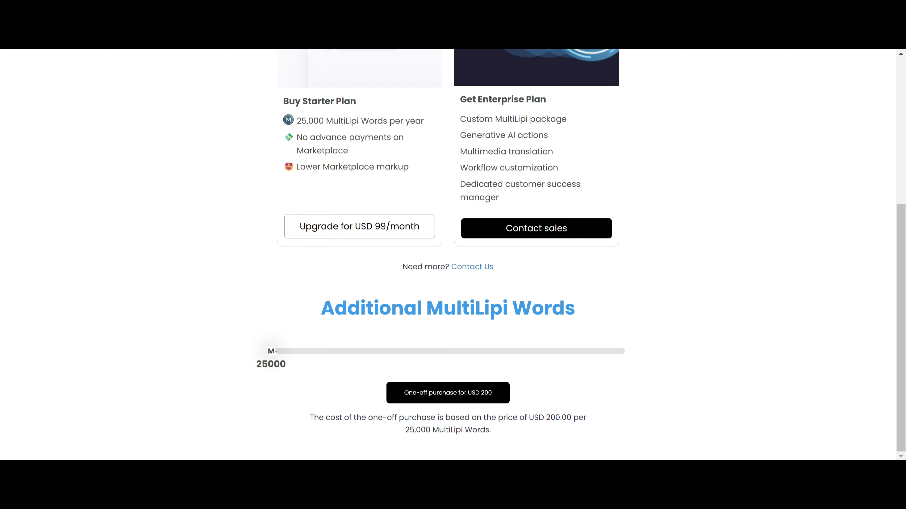
drag(274, 352, 454, 352)
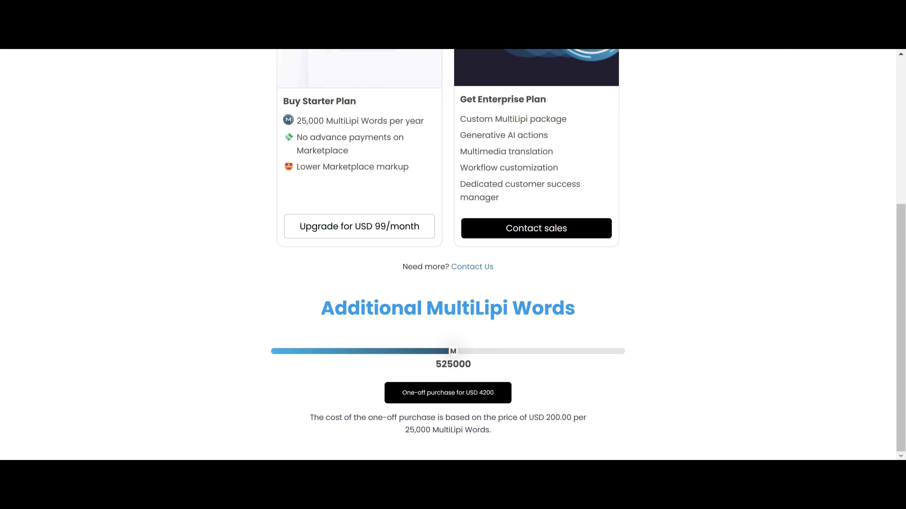
drag(450, 354, 293, 352)
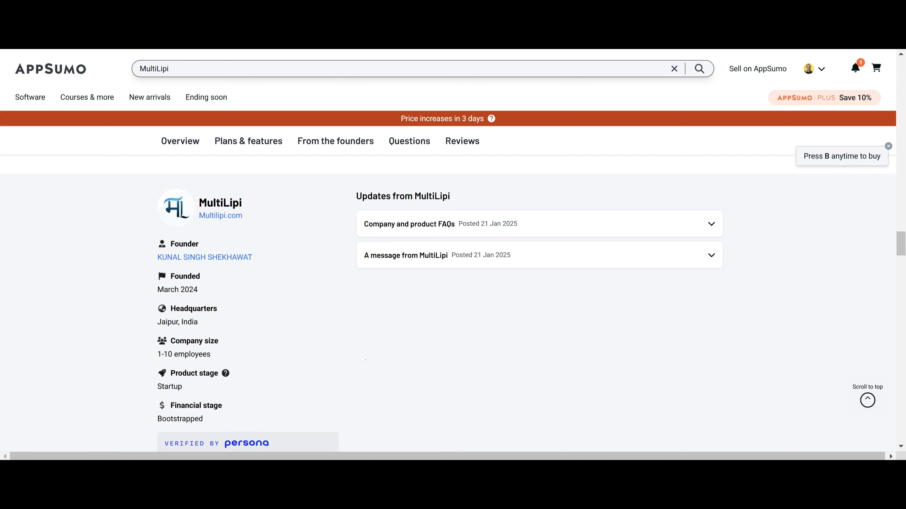
Step: Switch to MultiLipi's AppSumo page and examine its license tiers, deal terms and company details
scroll(435, 340, down, 5)
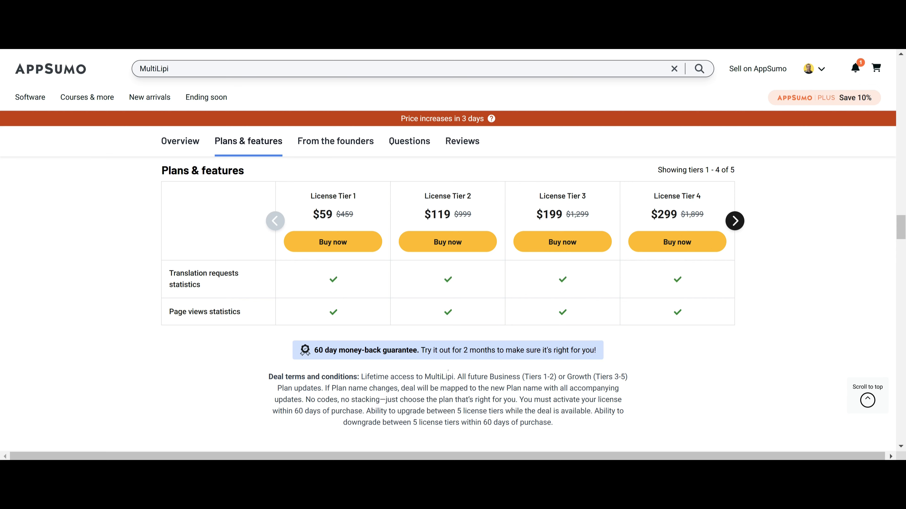
scroll(467, 368, down, 3)
scroll(355, 297, down, 7)
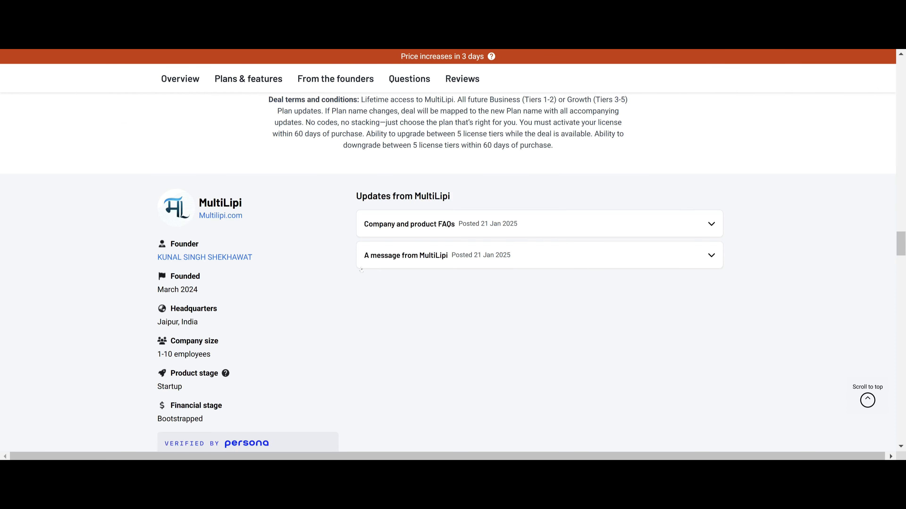
Step: Read the customer reviews of MultiLipi and the founder team's reply on the AppSumo page
scroll(354, 297, down, 10)
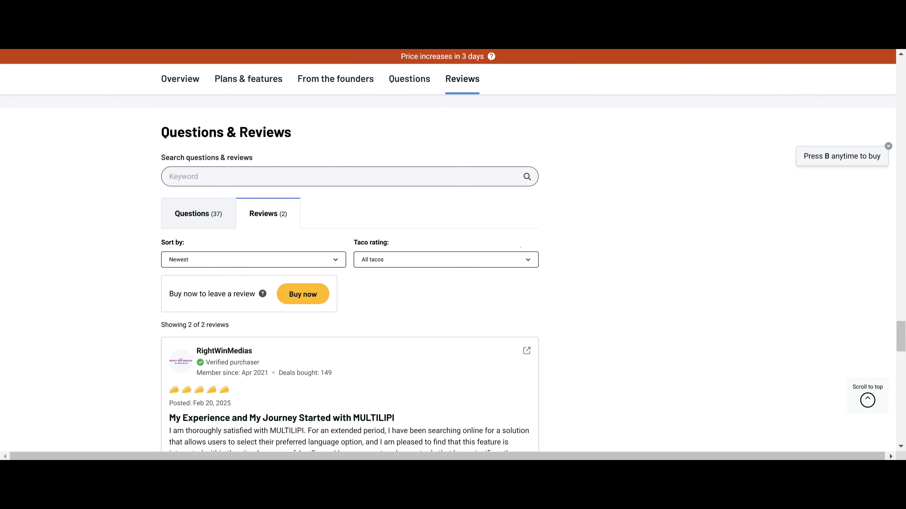
scroll(520, 248, down, 4)
scroll(349, 272, down, 12)
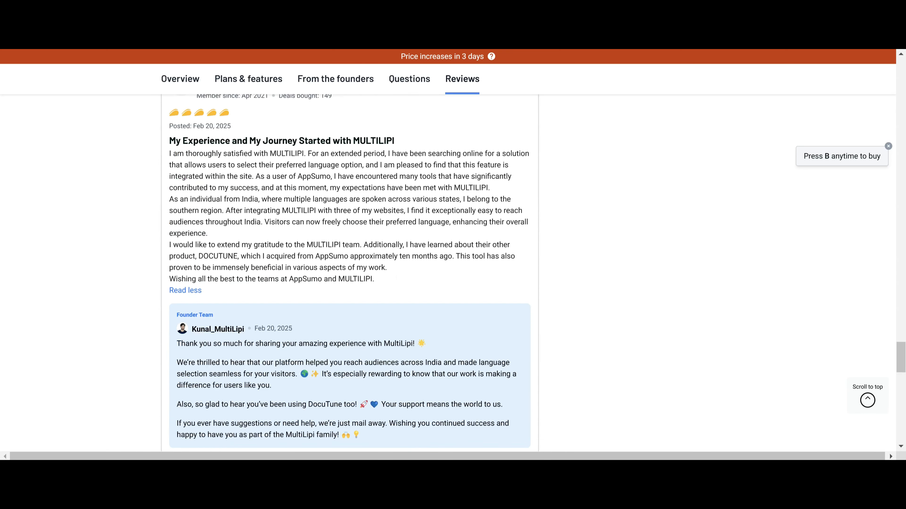
scroll(379, 283, down, 4)
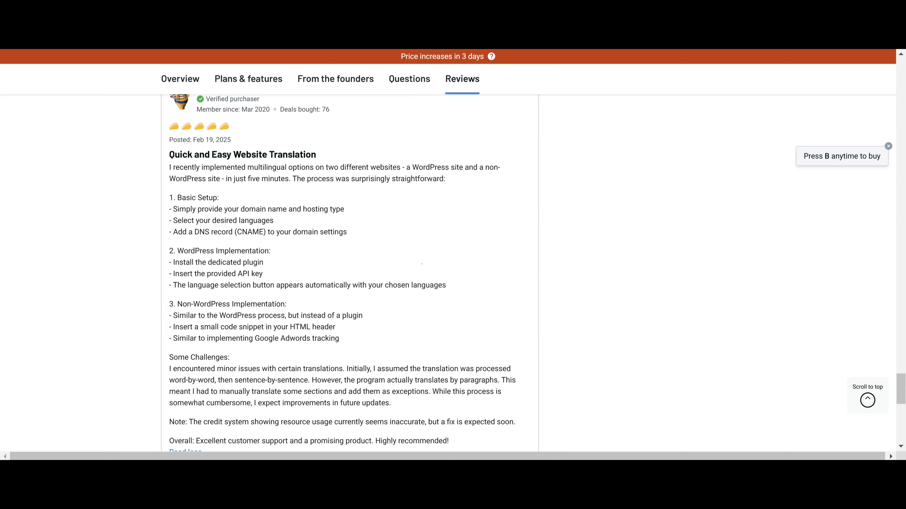
scroll(421, 263, up, 8)
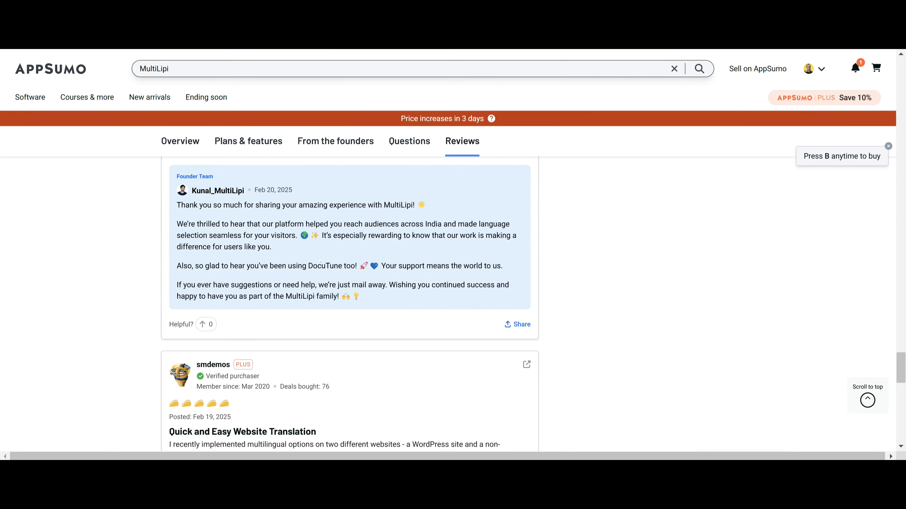
scroll(320, 262, up, 8)
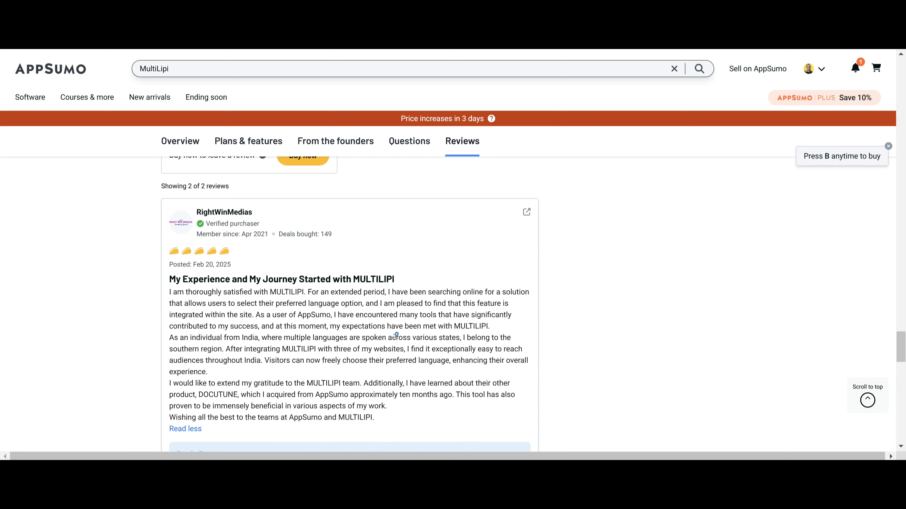
scroll(365, 305, up, 3)
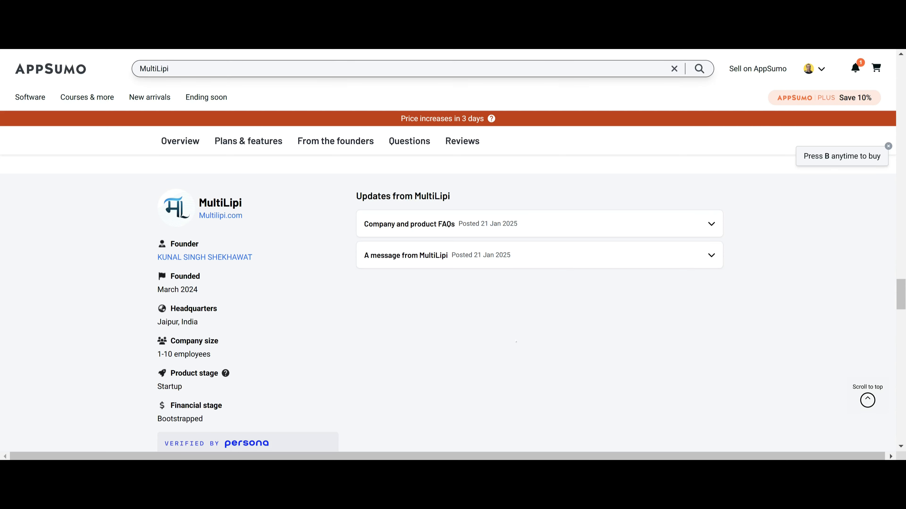
Step: Read the customer questions and founder answers about MultiLipi, covering supported platforms, migration, switcher customization and SEO compatibility
scroll(452, 304, up, 1)
scroll(479, 345, up, 15)
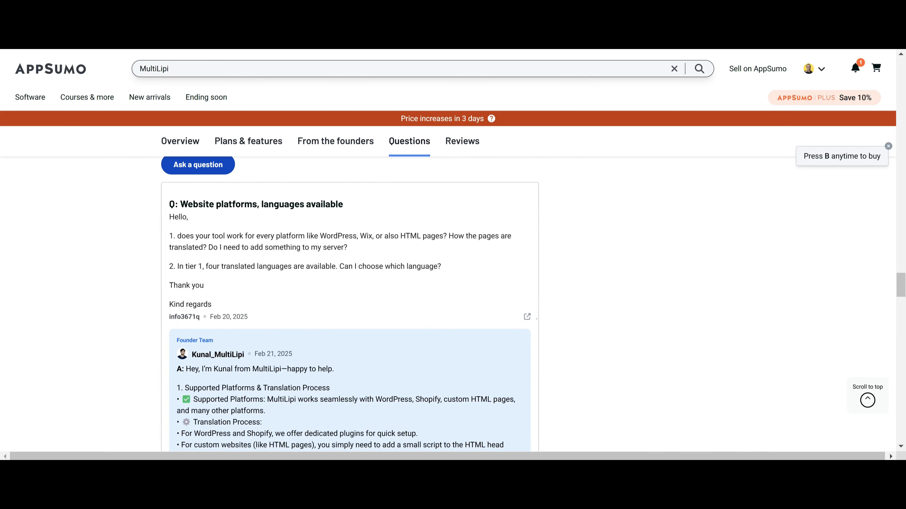
scroll(375, 321, up, 4)
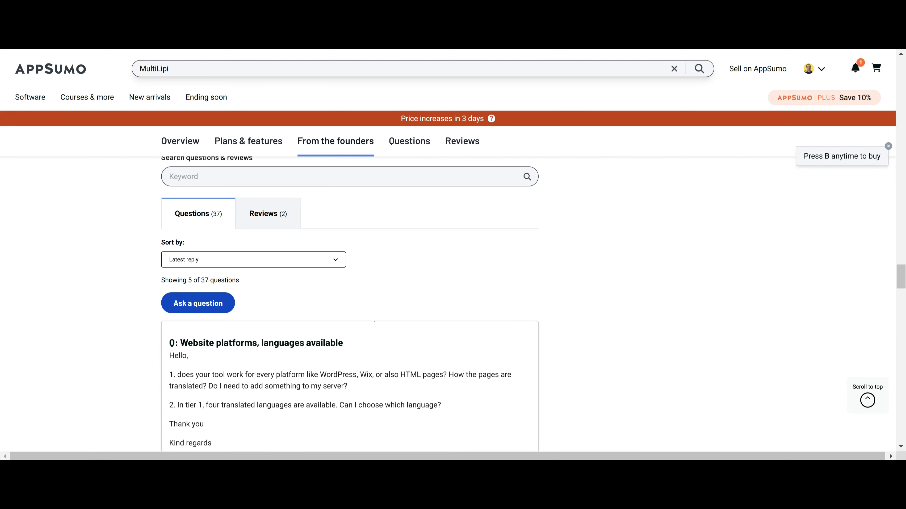
scroll(393, 303, down, 8)
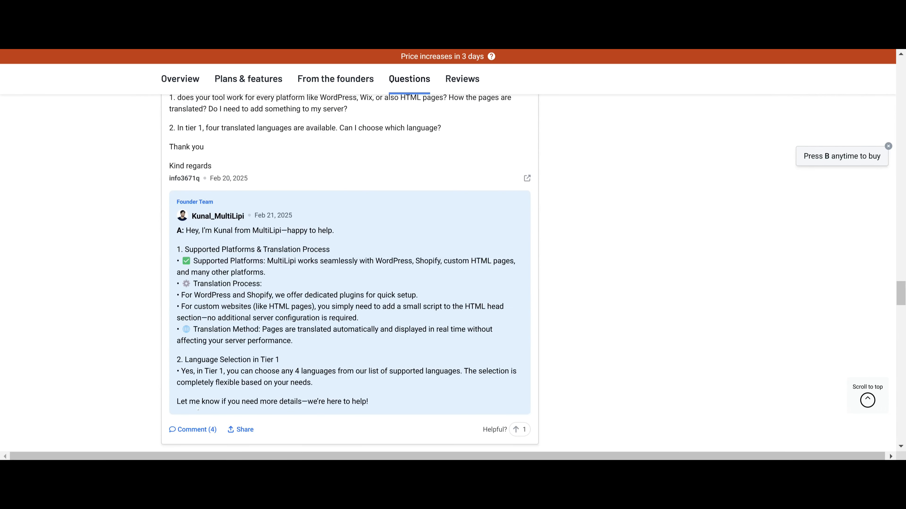
scroll(350, 271, down, 20)
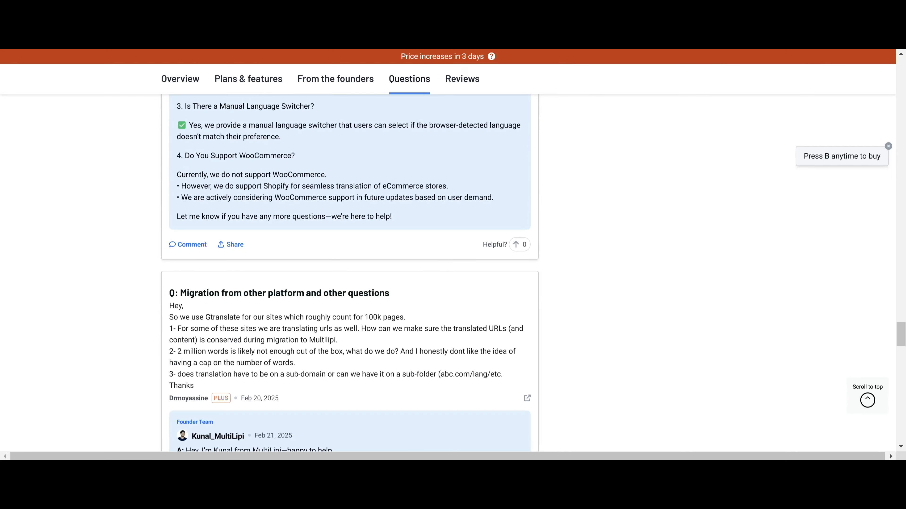
scroll(418, 305, down, 8)
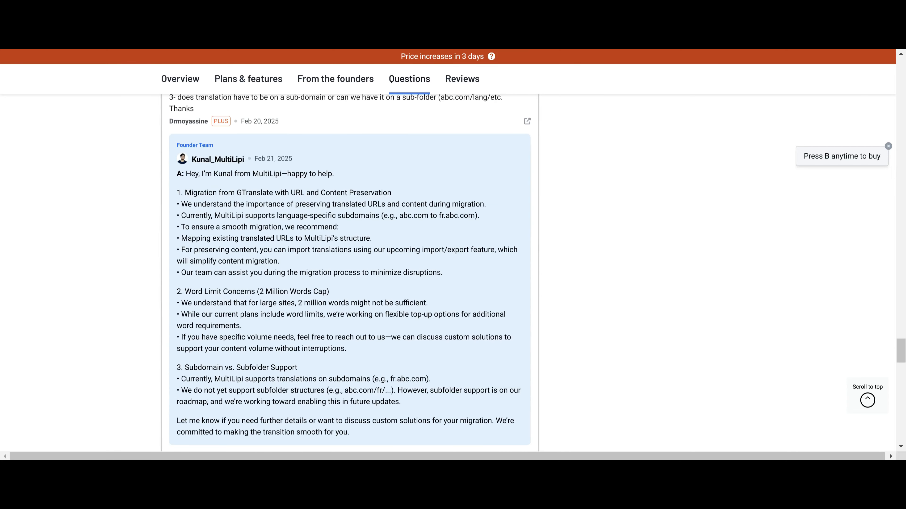
scroll(349, 271, down, 20)
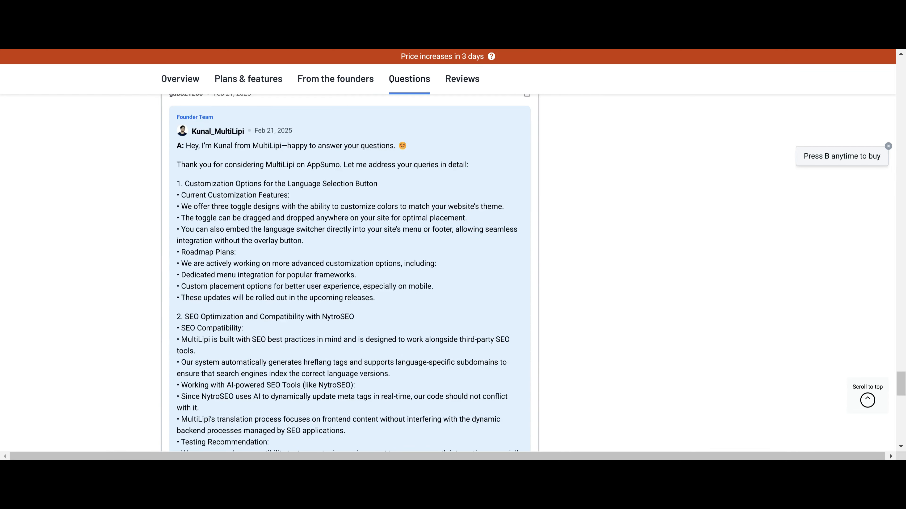
scroll(363, 364, down, 4)
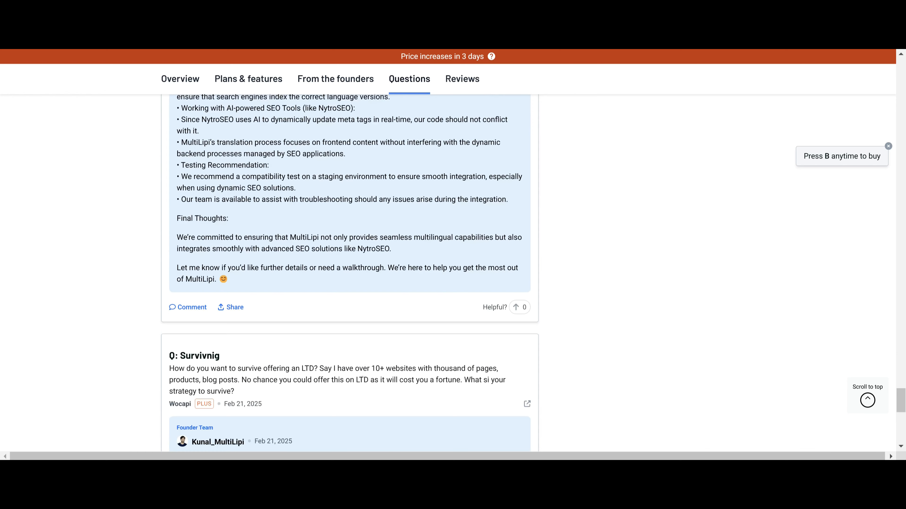
scroll(361, 379, down, 8)
scroll(386, 332, down, 6)
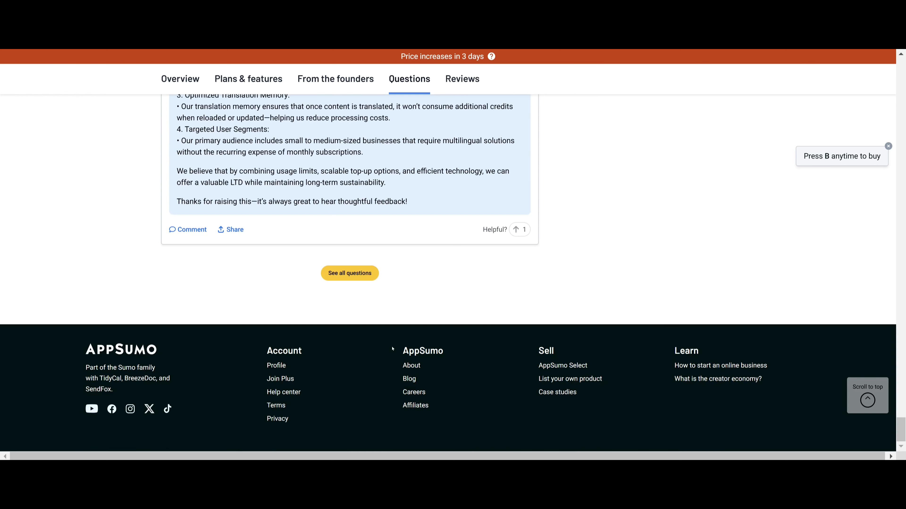